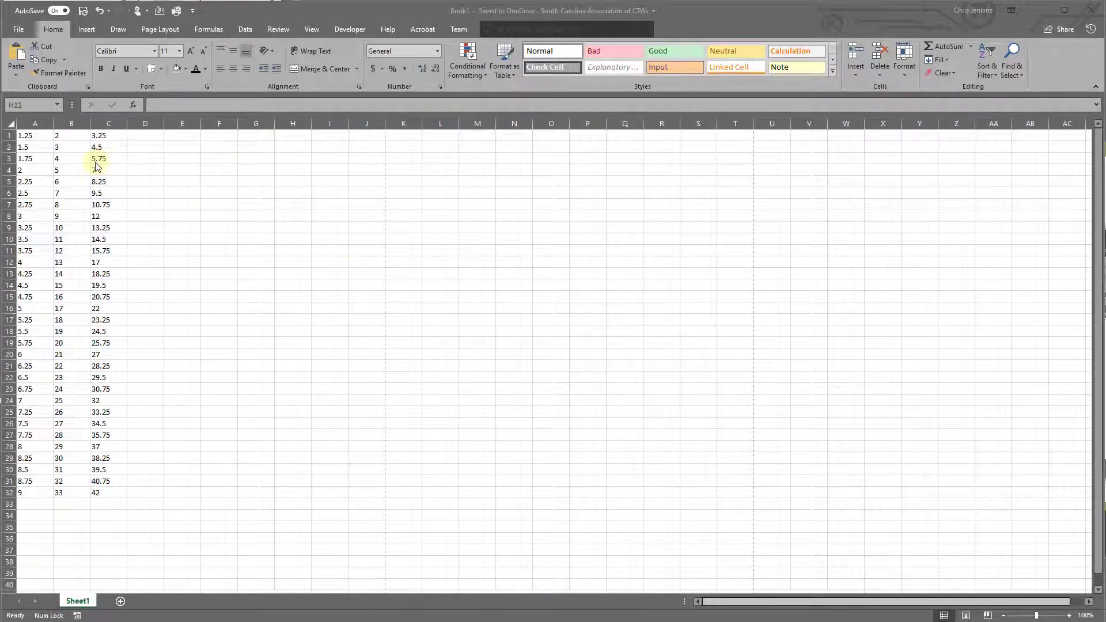
Insert a new top row and enter the headings Price, Quanity and Total in A1:C1.
right_click(8, 138)
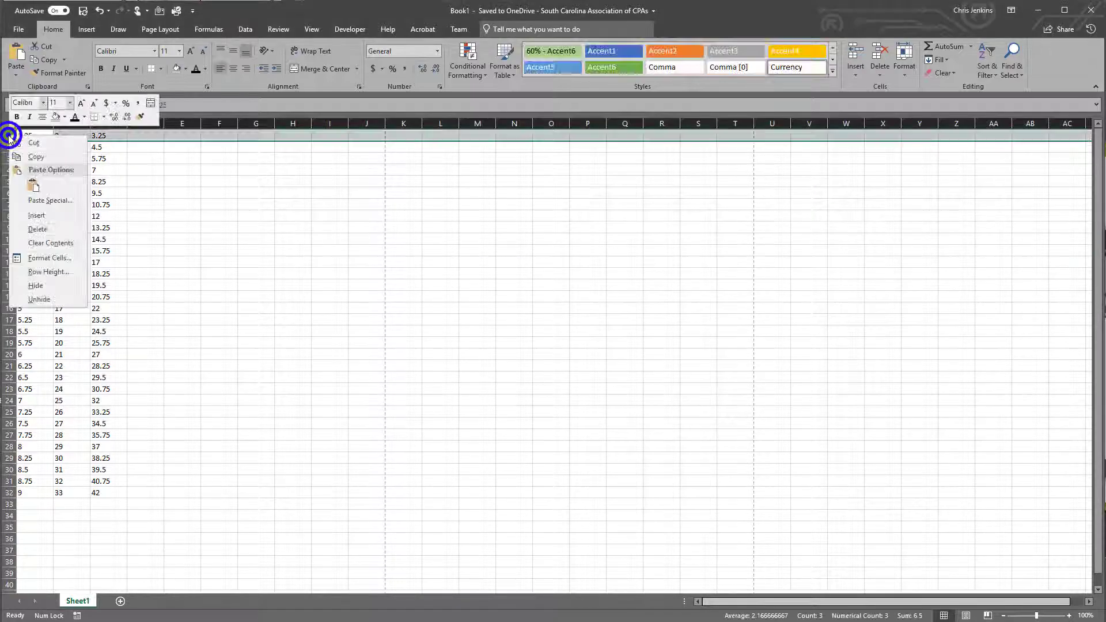
click(29, 220)
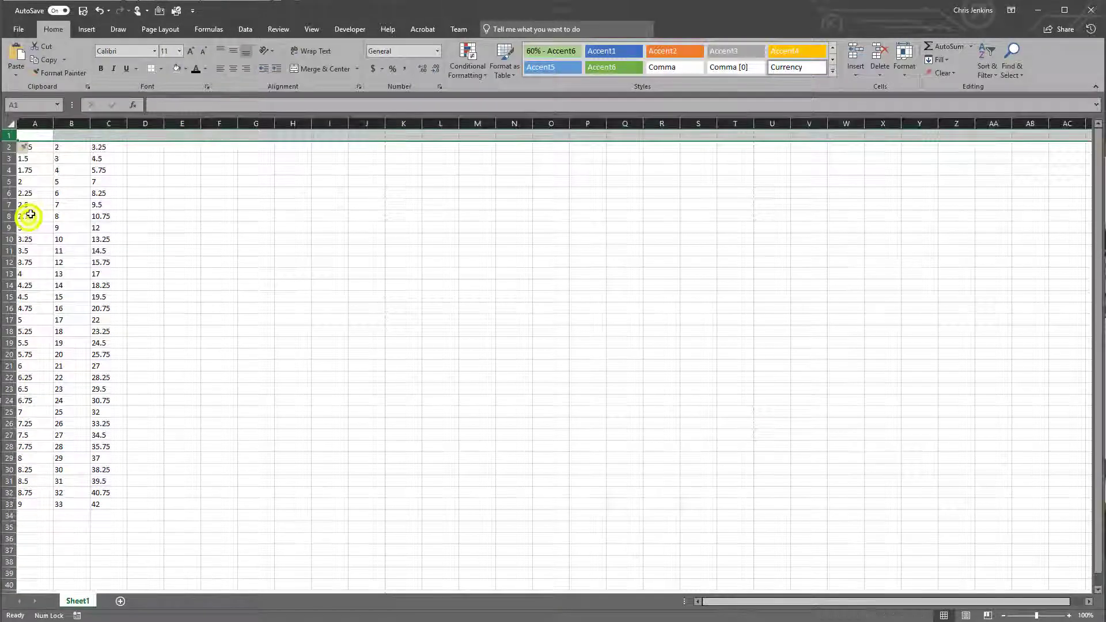
click(39, 136)
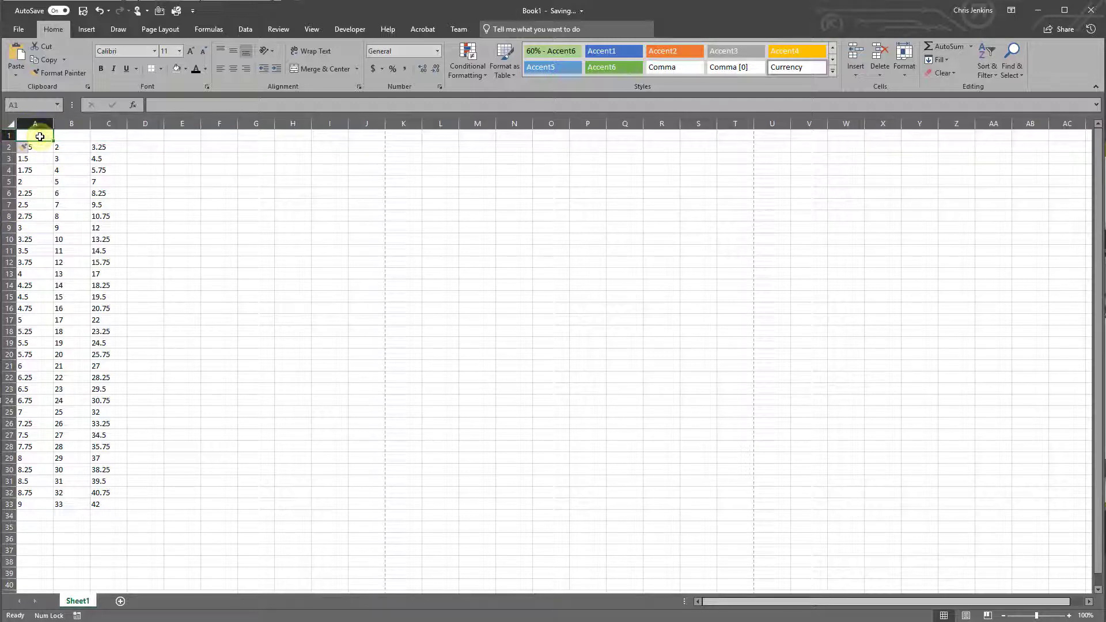
text(Price)
key(Tab)
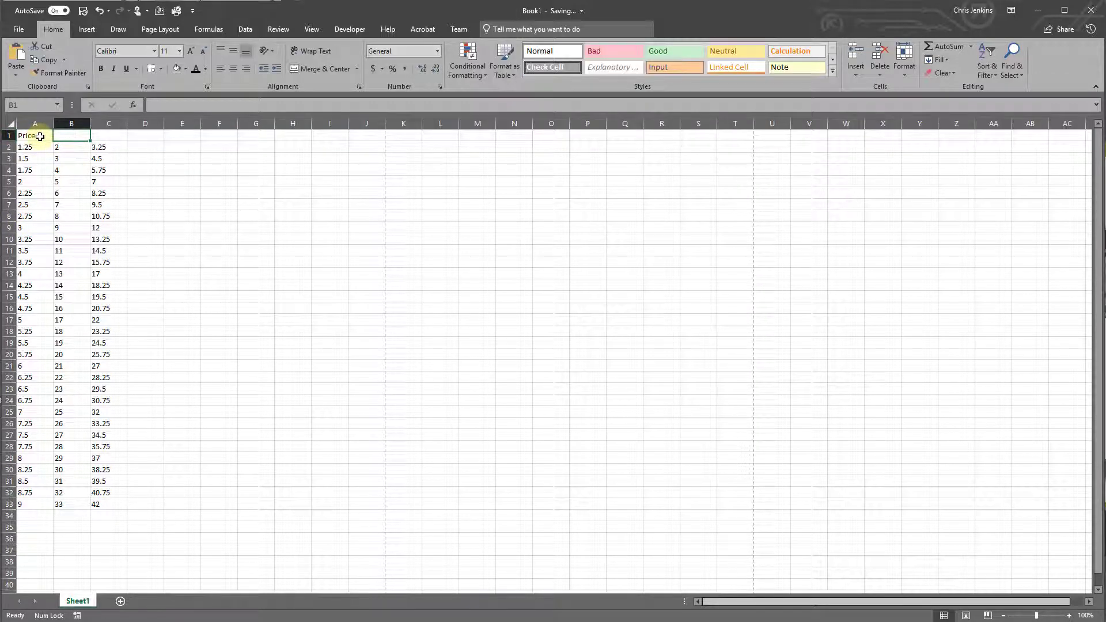
text(Quanity)
key(Tab)
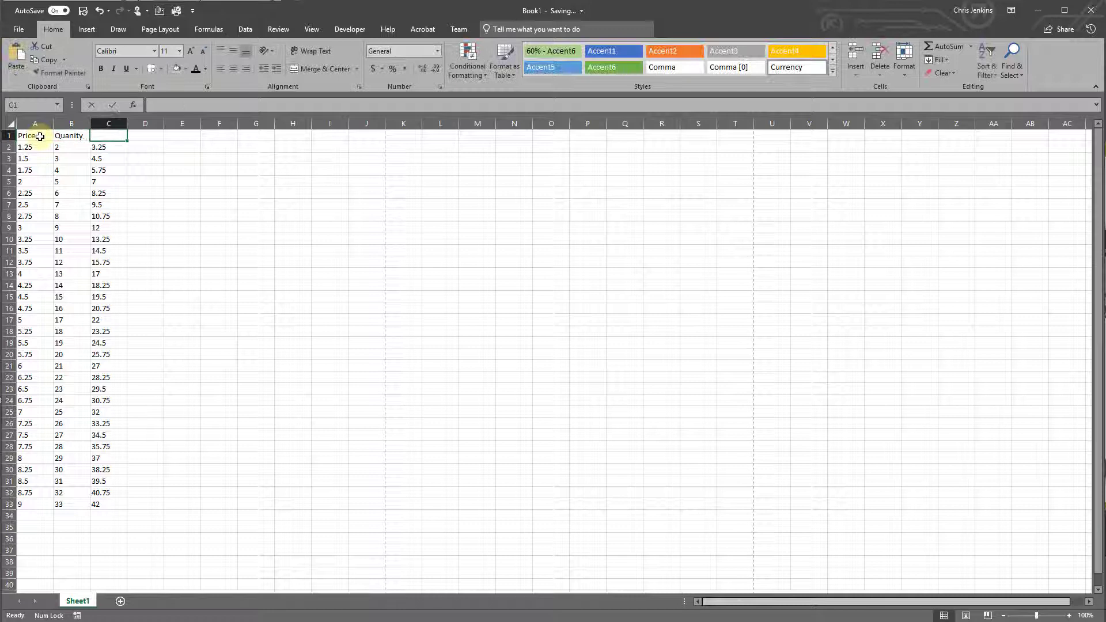
text(Total)
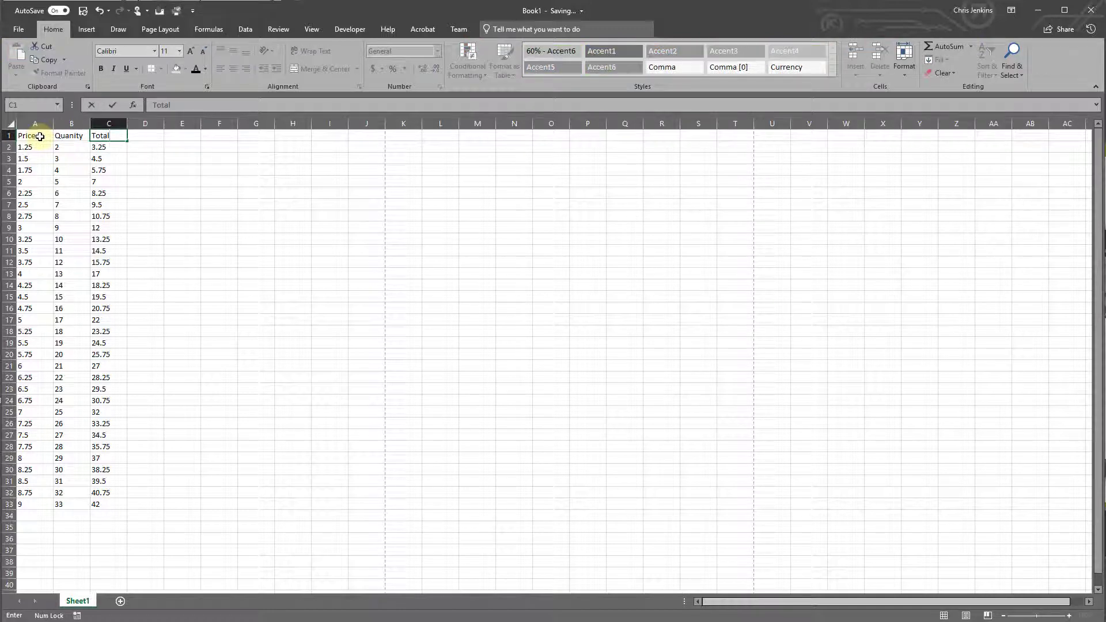
click(121, 149)
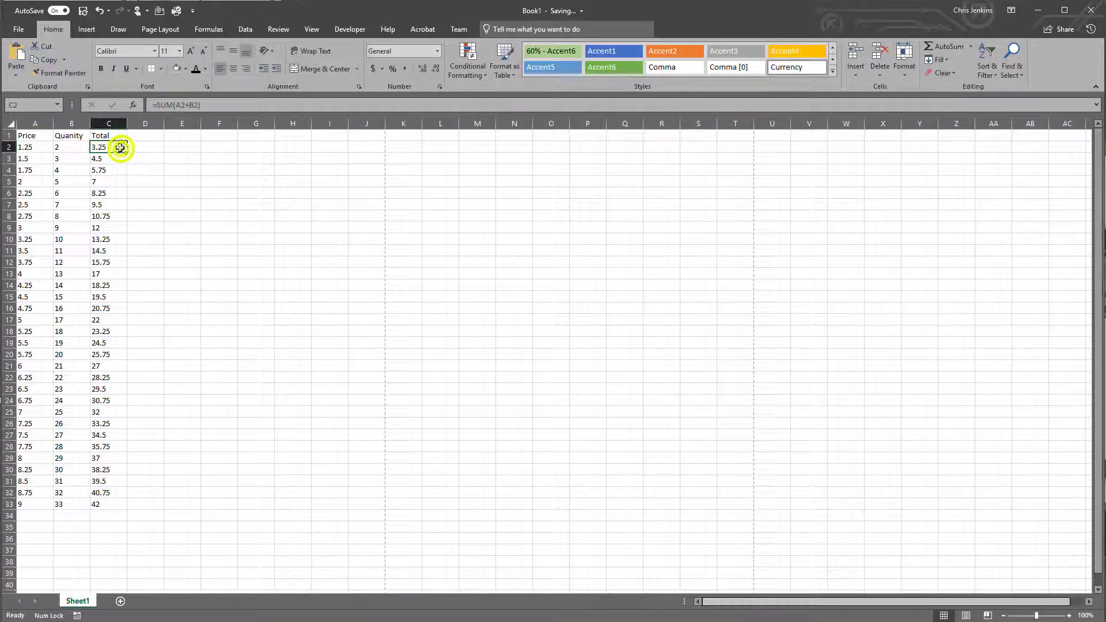
Apply Accounting dollar format with two decimals to the Price column and the Total column.
click(44, 123)
right_click(45, 123)
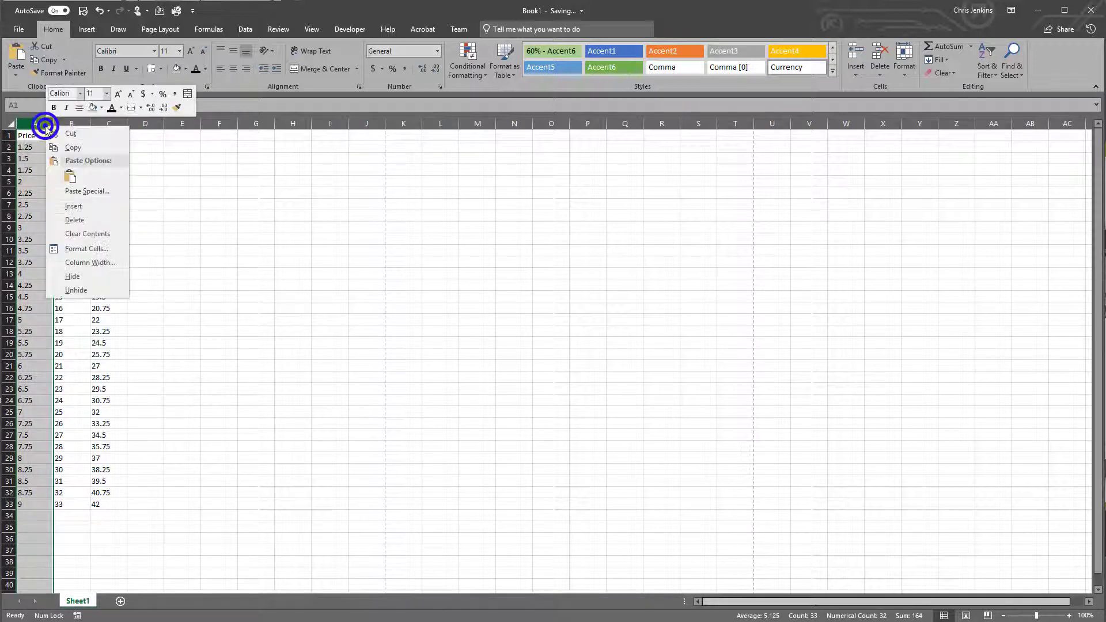
click(143, 93)
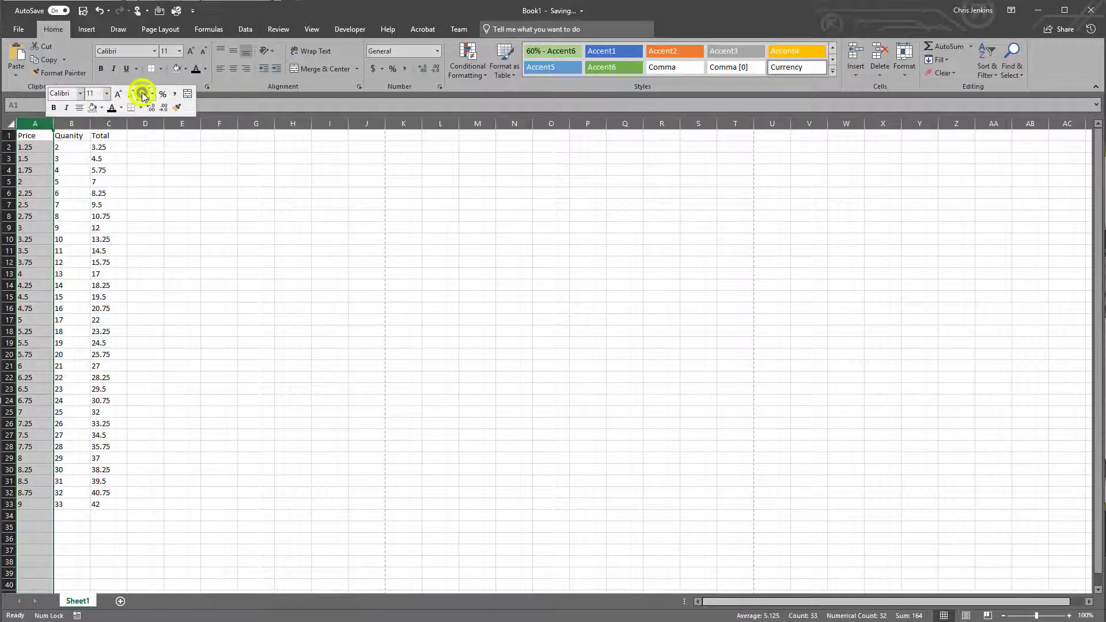
click(151, 169)
click(113, 122)
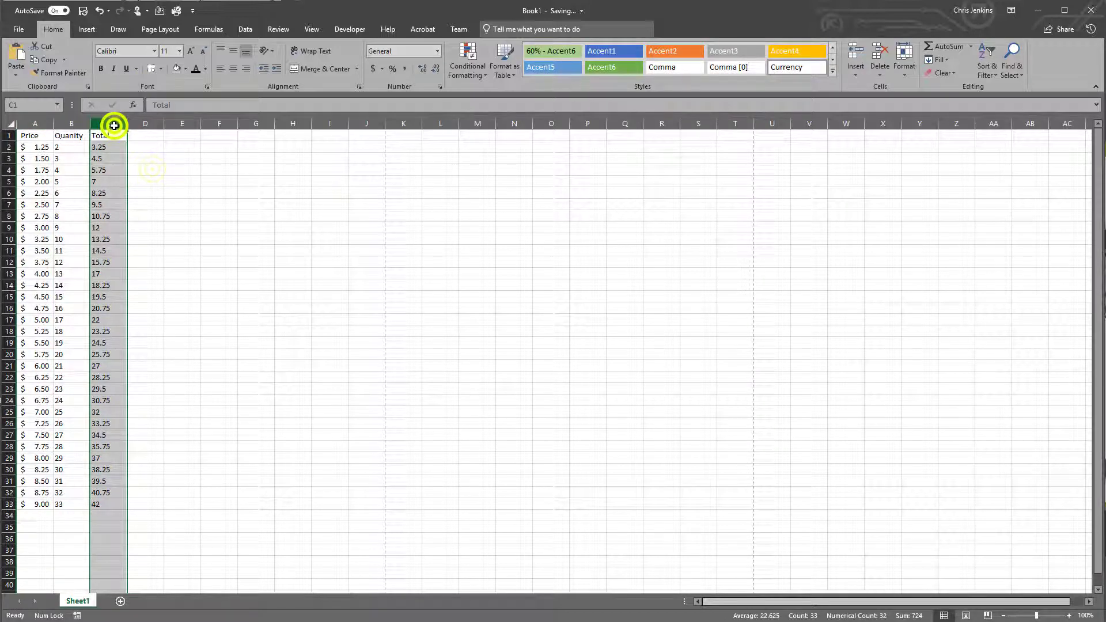
right_click(113, 123)
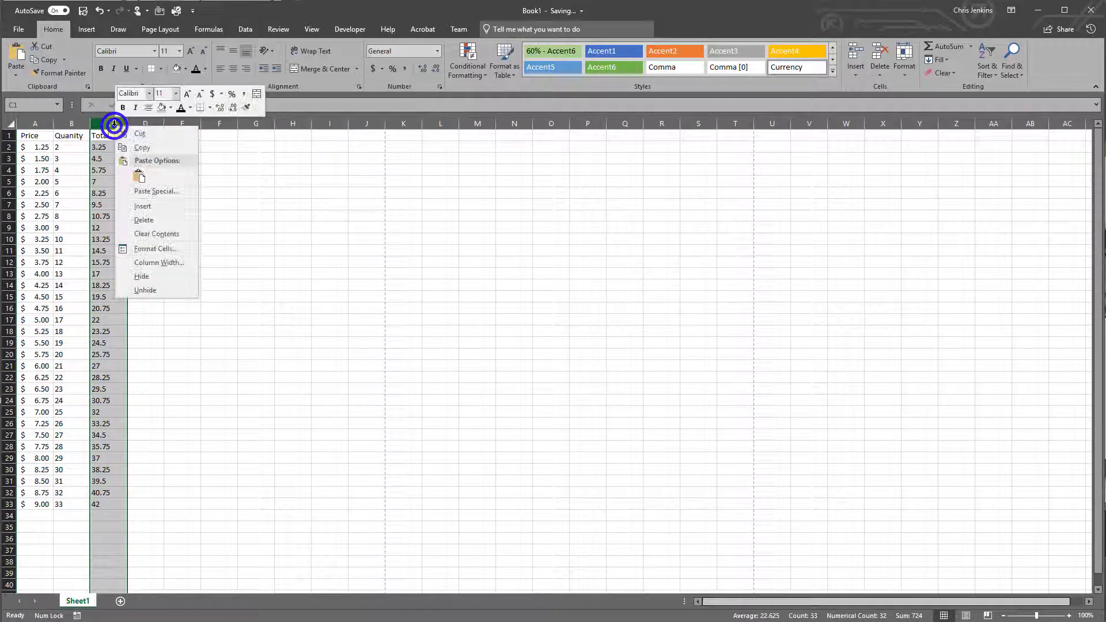
click(212, 93)
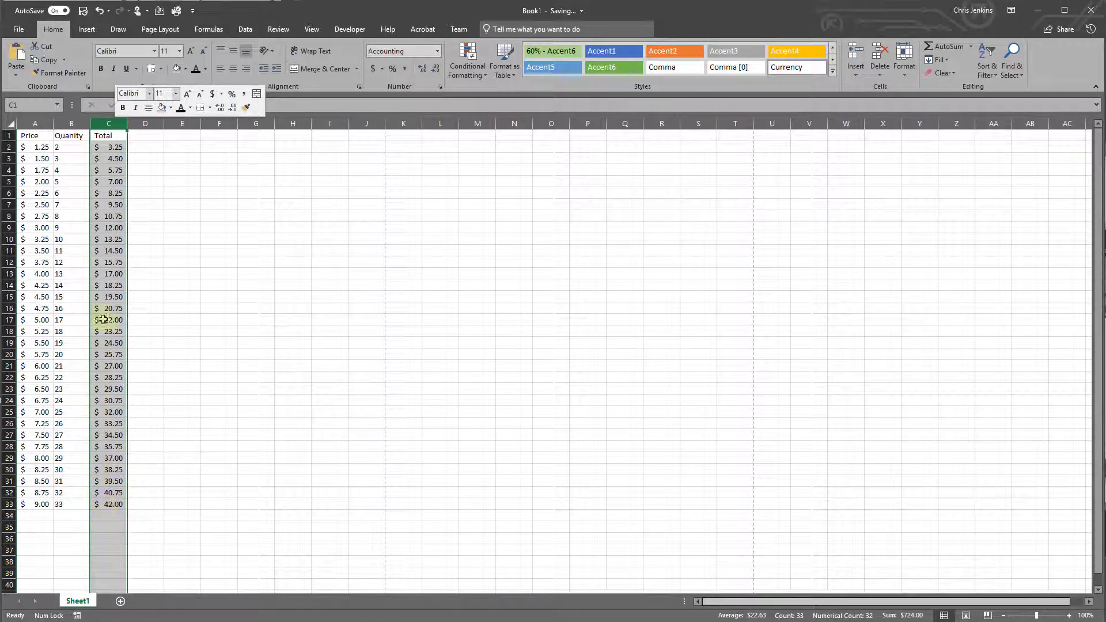
click(74, 123)
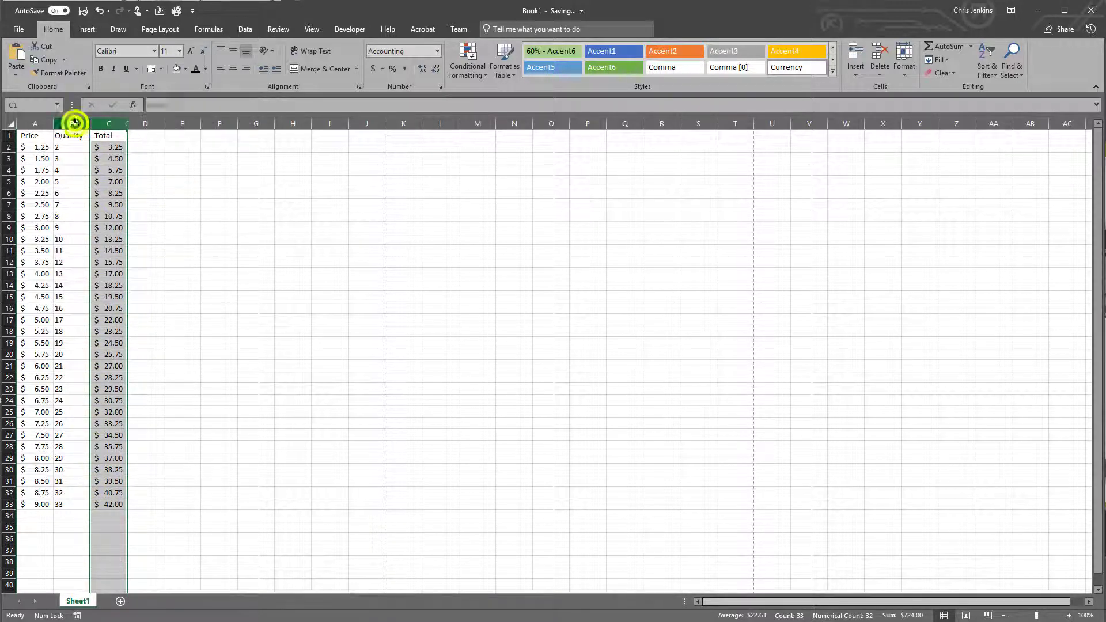
Format the Quanity column as Number with one decimal, then increase it to two decimals.
right_click(75, 124)
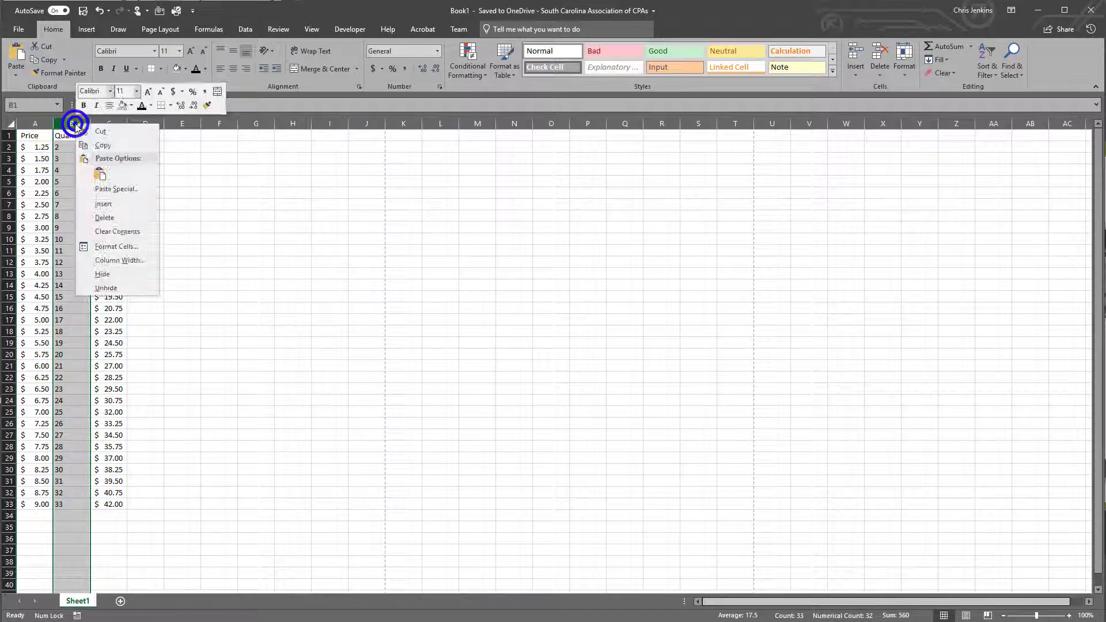
click(102, 248)
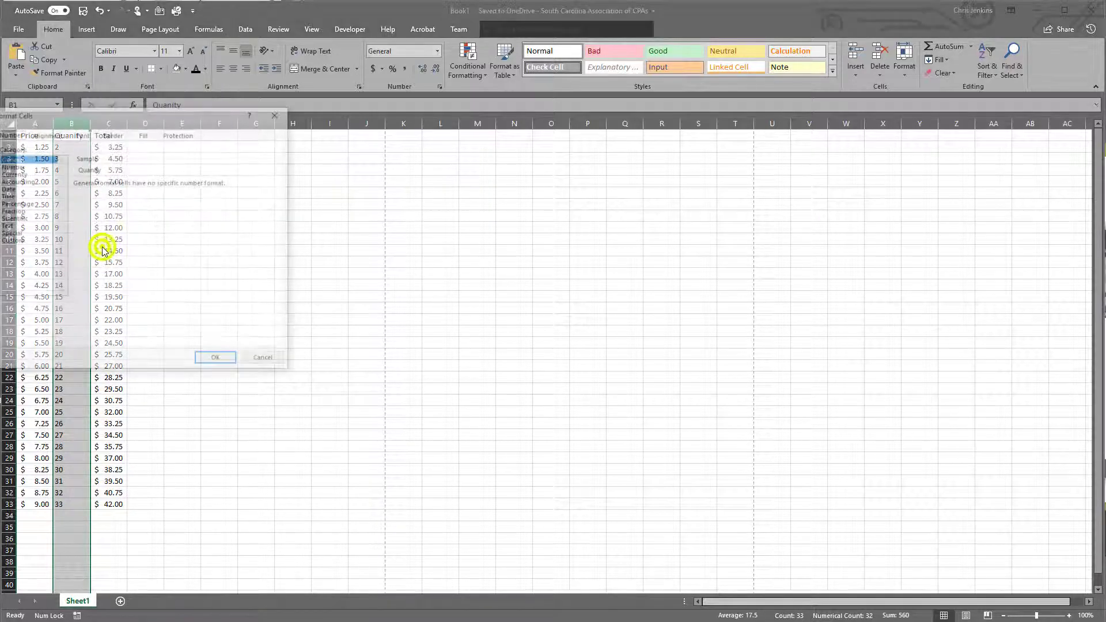
drag(92, 108, 151, 119)
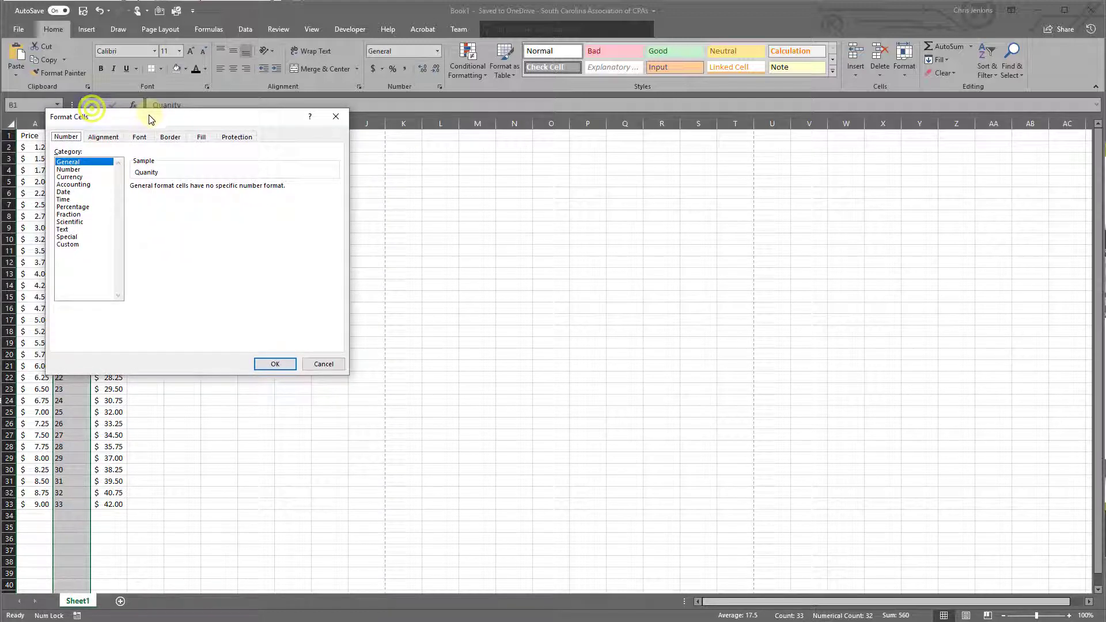
click(75, 170)
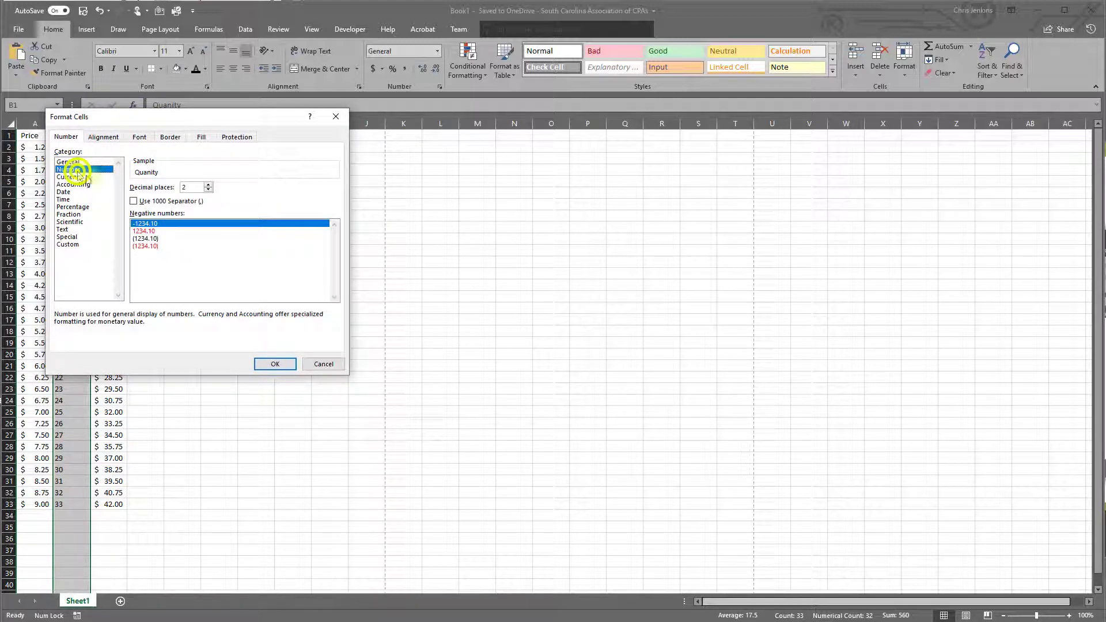
click(209, 190)
click(270, 364)
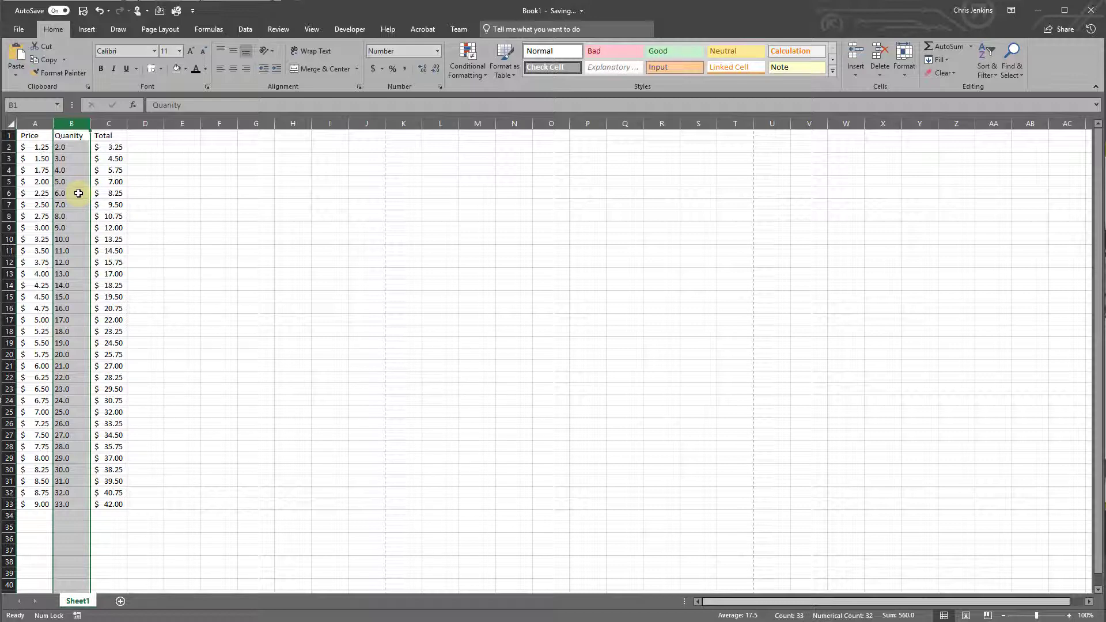
right_click(73, 126)
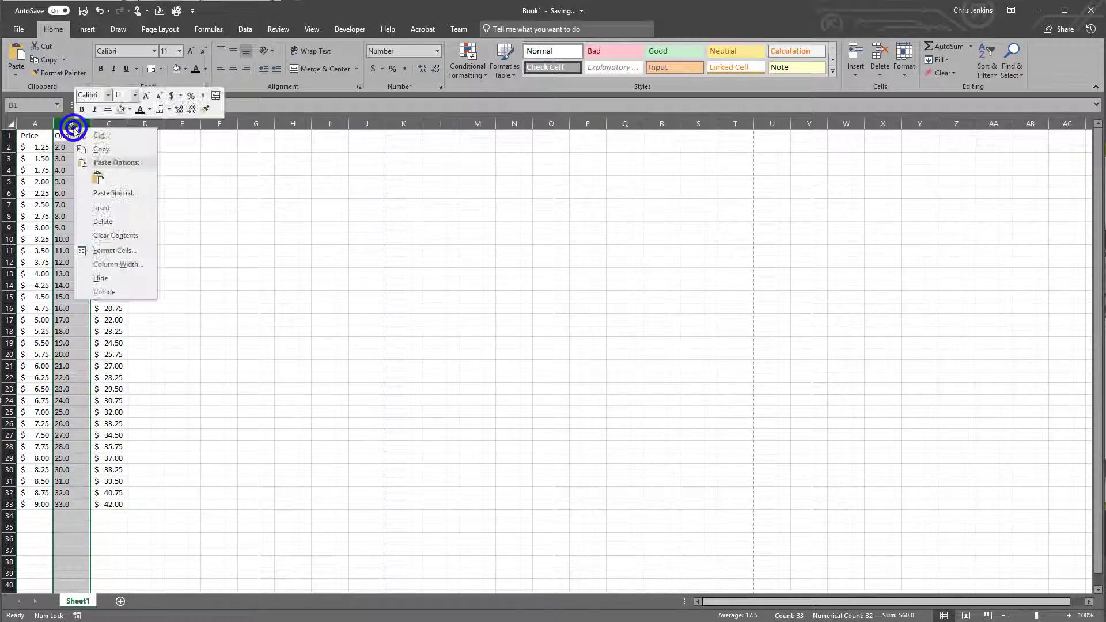
click(179, 109)
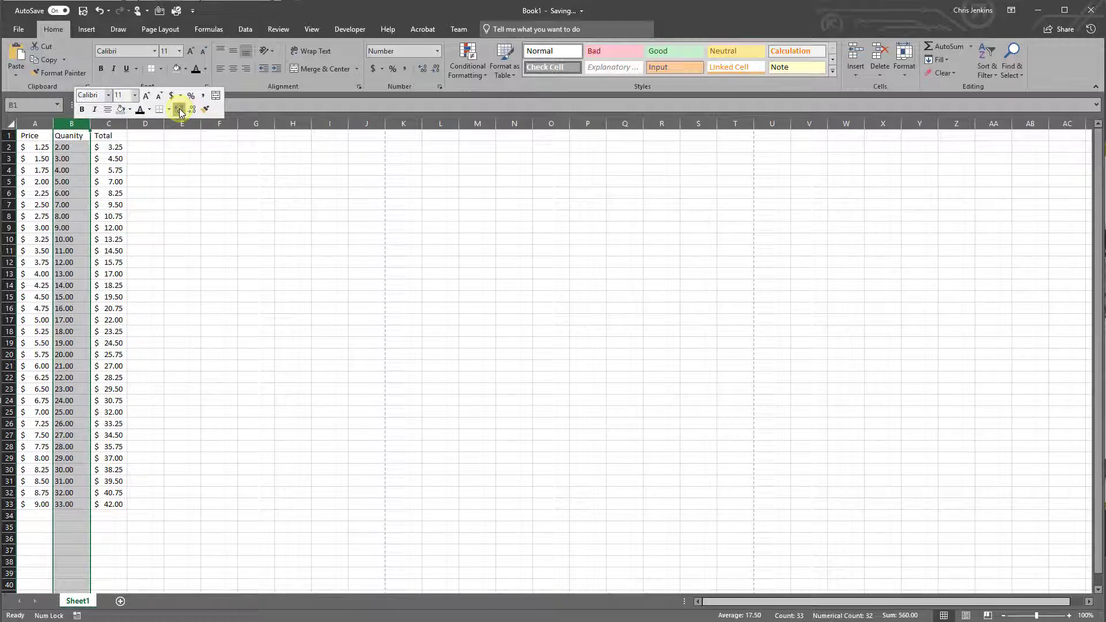
click(182, 169)
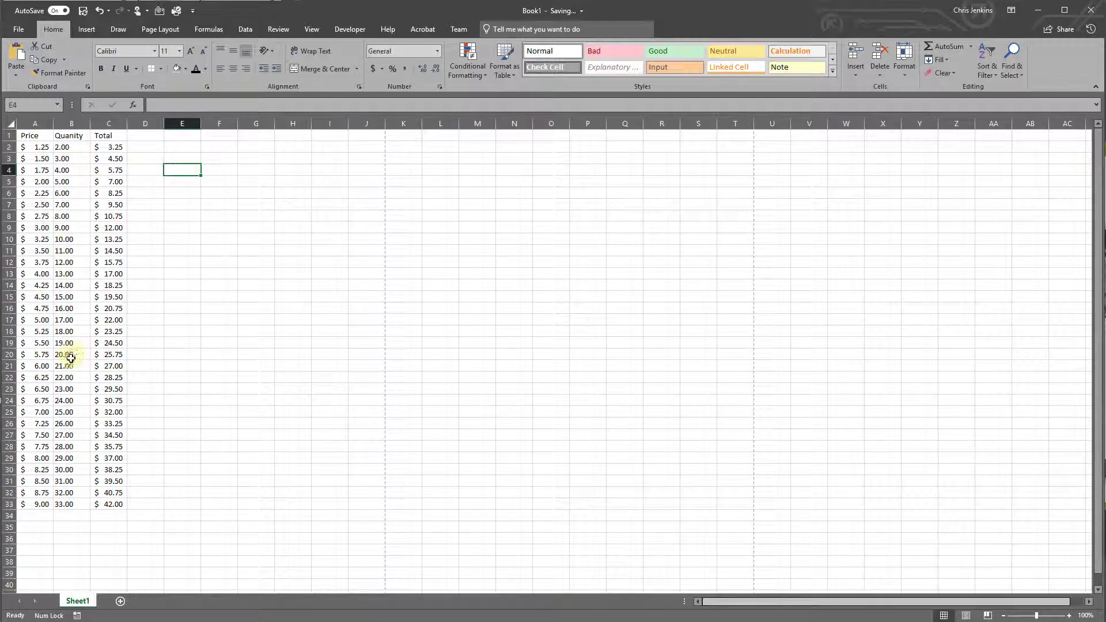
Make the A1:C1 headings bold and centred, with the font enlarged to 12.
drag(31, 137, 102, 133)
right_click(112, 136)
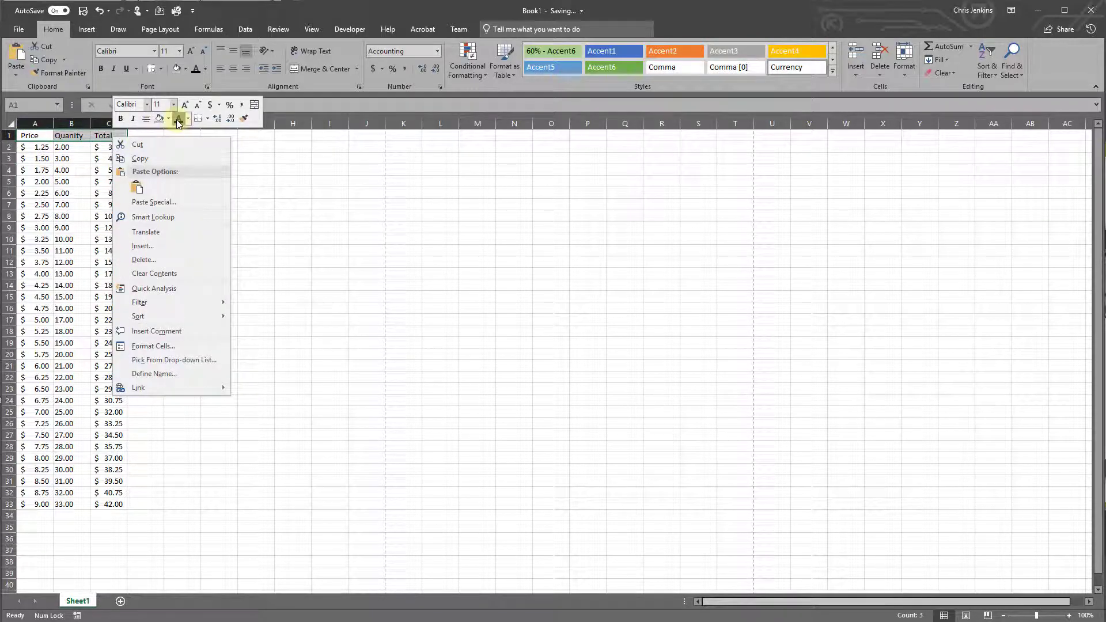
click(120, 119)
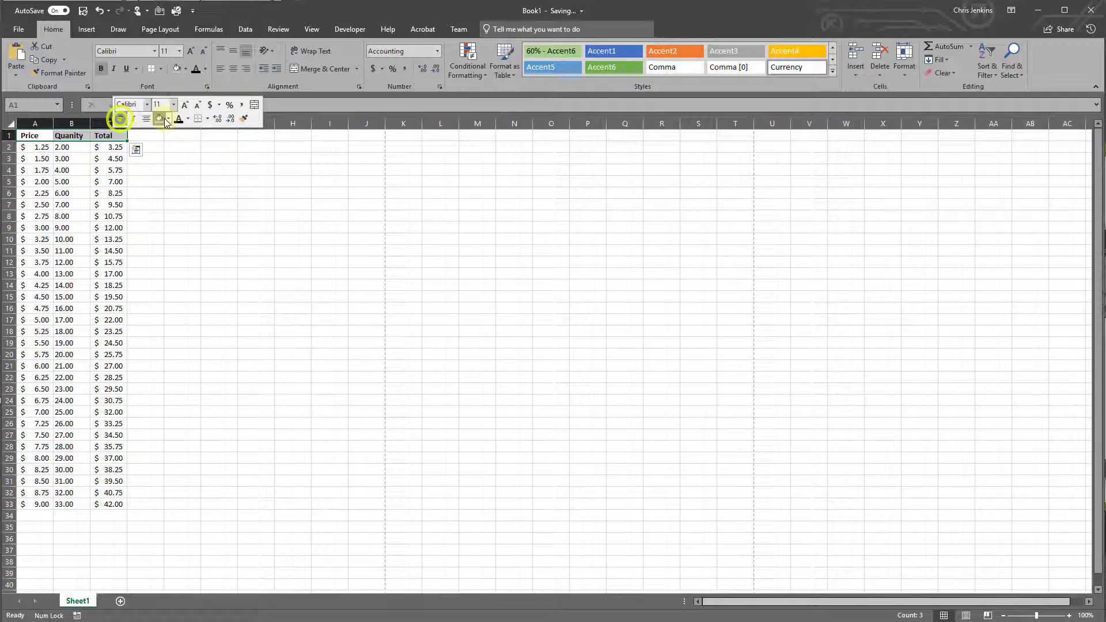
click(145, 120)
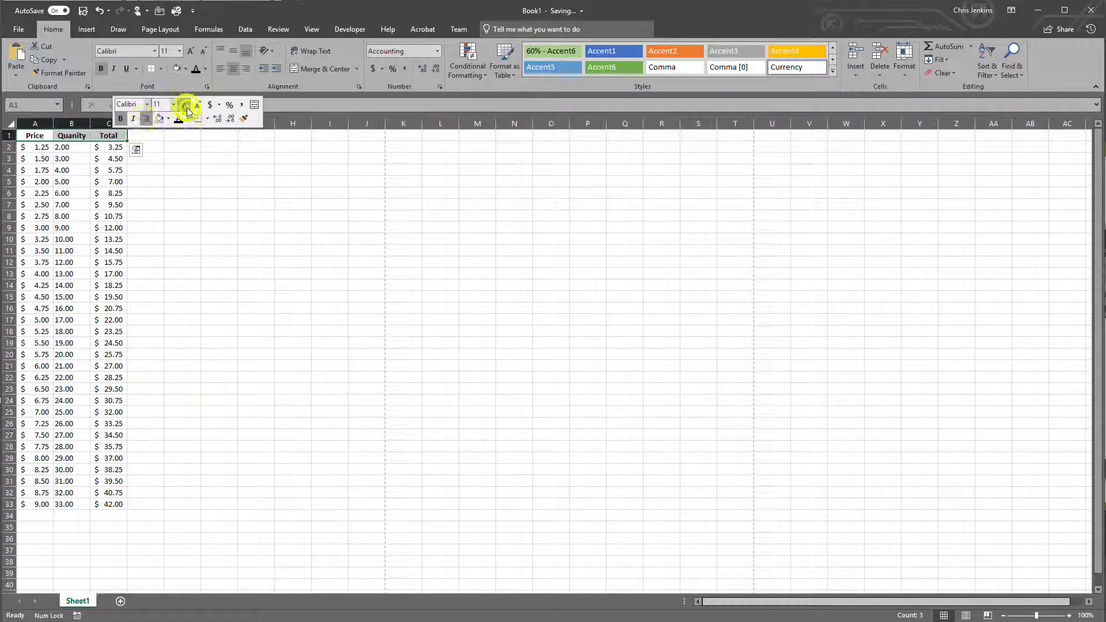
click(185, 105)
click(167, 157)
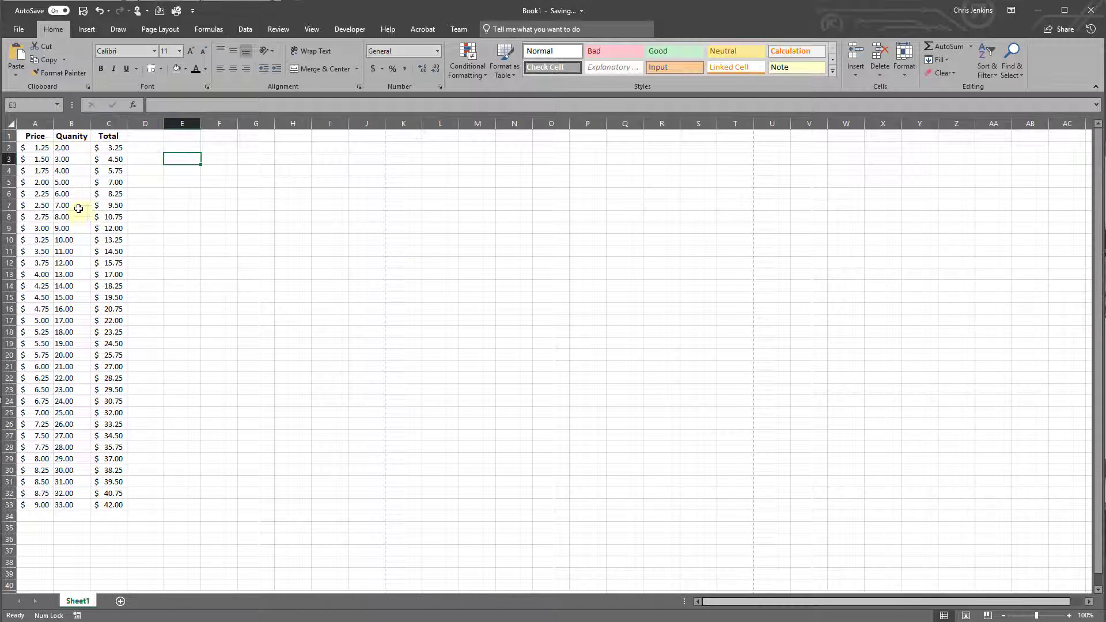
click(38, 123)
click(31, 123)
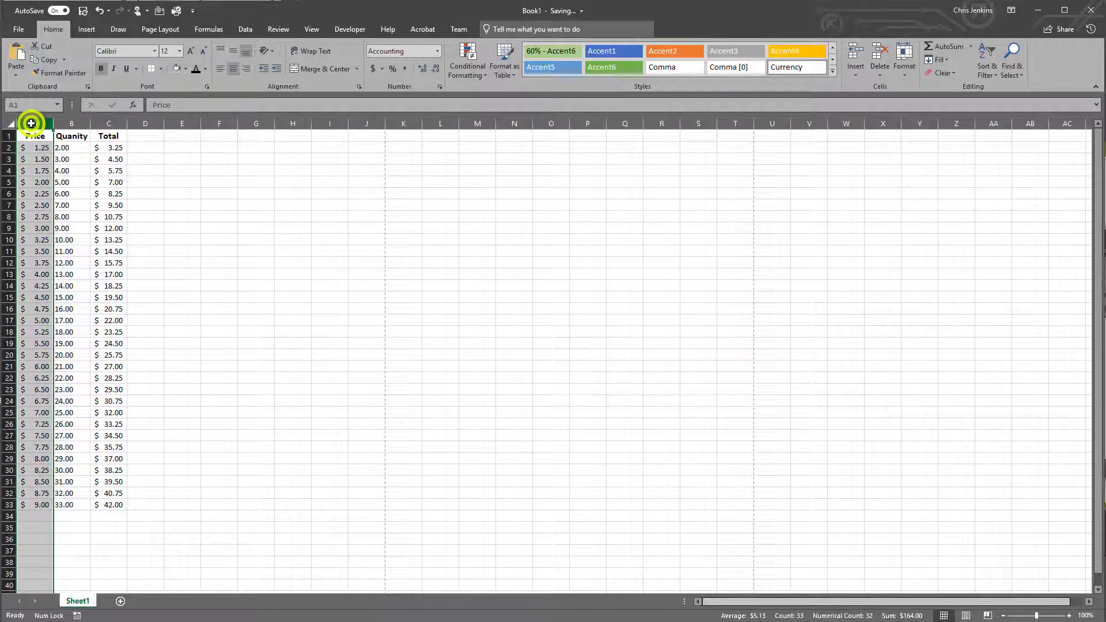
shift+click(61, 123)
right_click(61, 123)
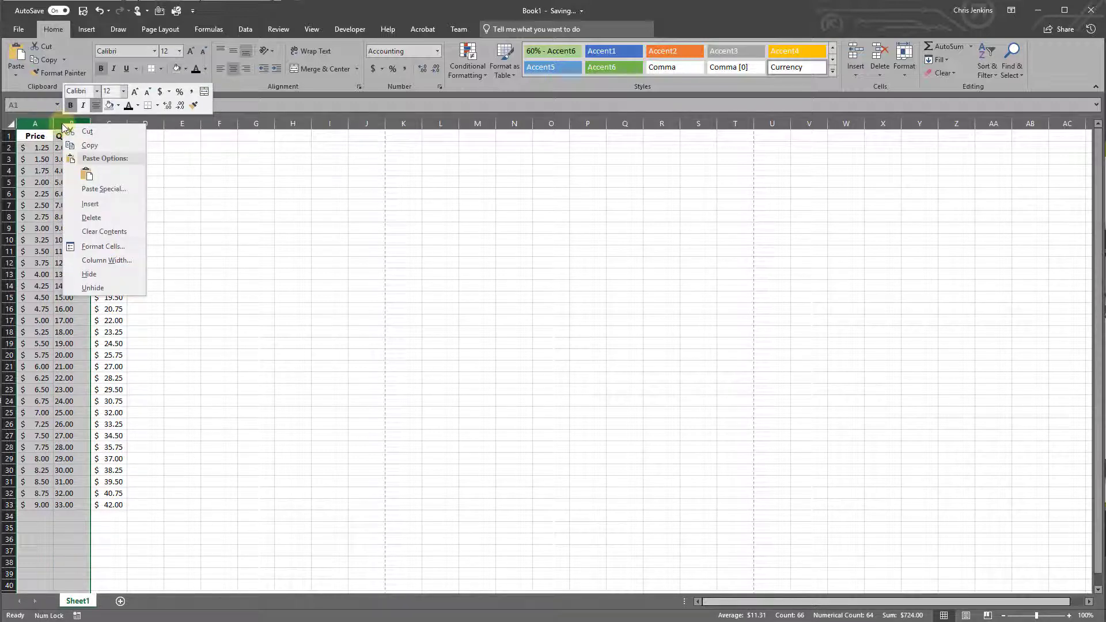
click(89, 275)
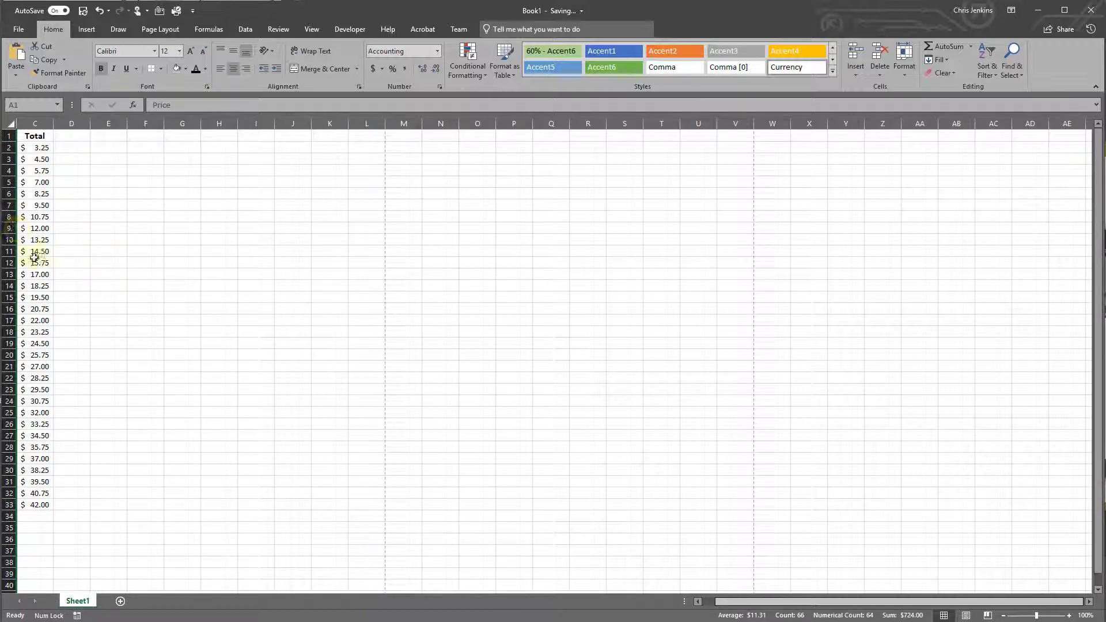
click(44, 506)
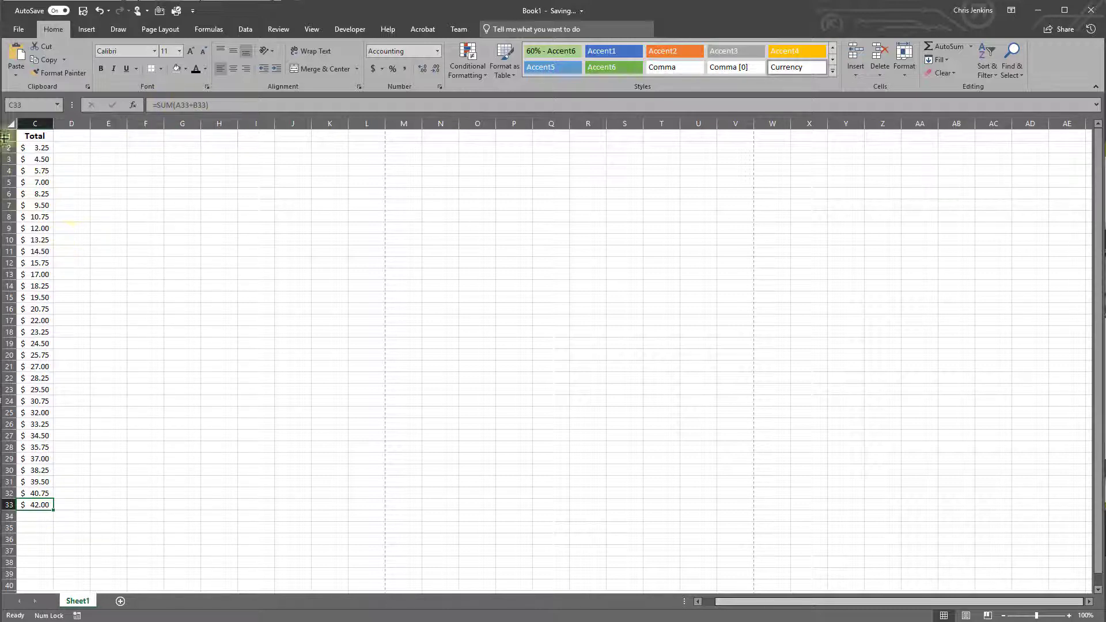
click(36, 125)
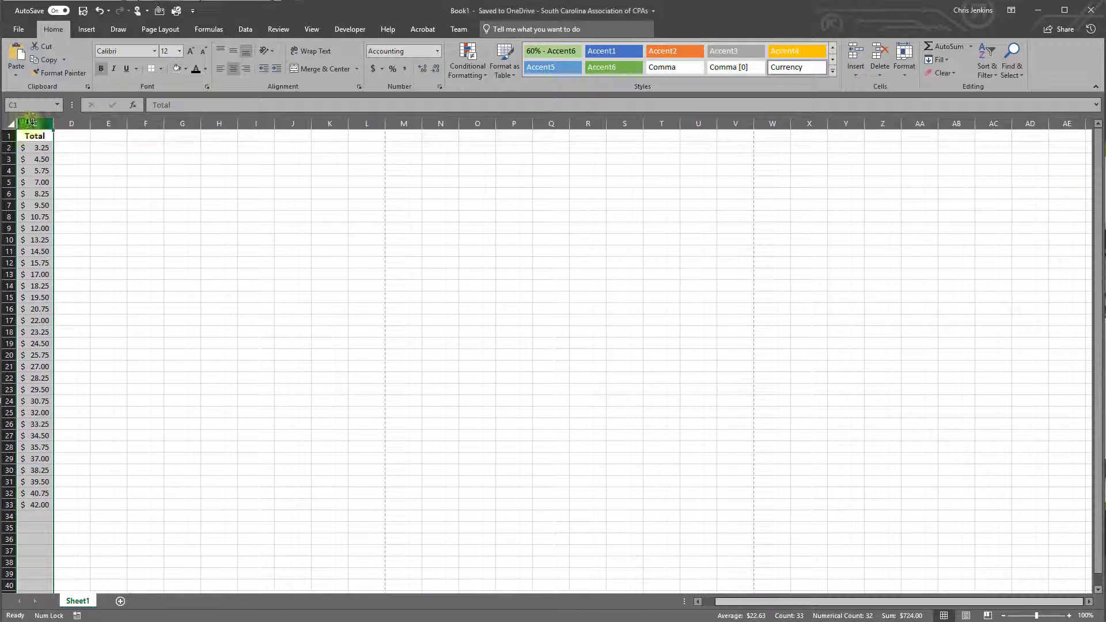
click(13, 124)
right_click(21, 123)
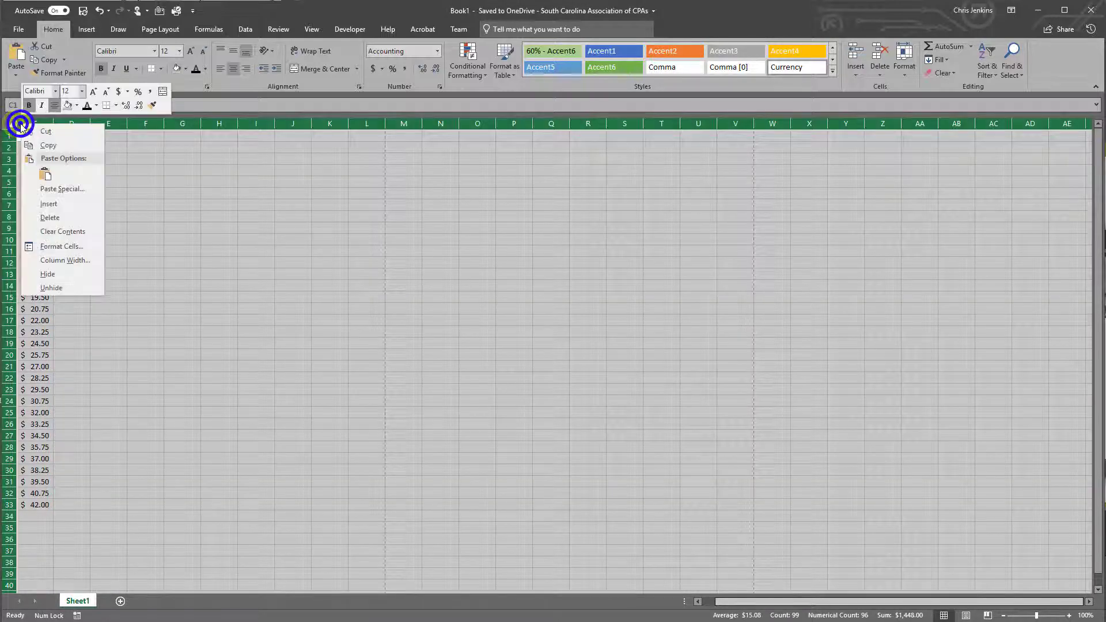
click(53, 286)
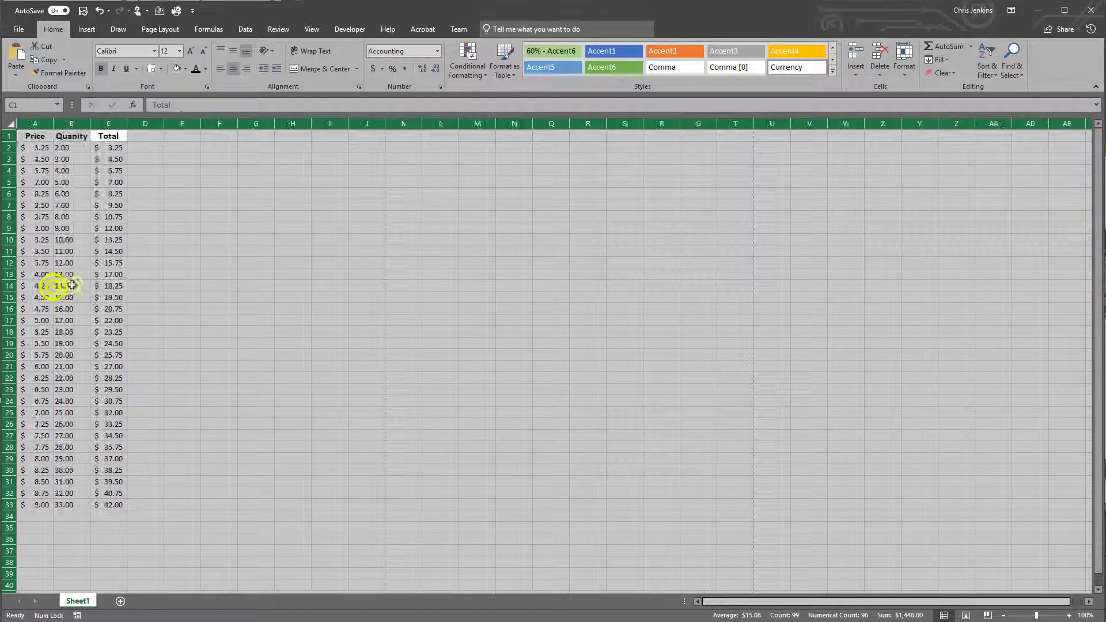
Change the quantity in B3 to 4.00 and the quantity in B14 to 15.
click(165, 205)
click(71, 159)
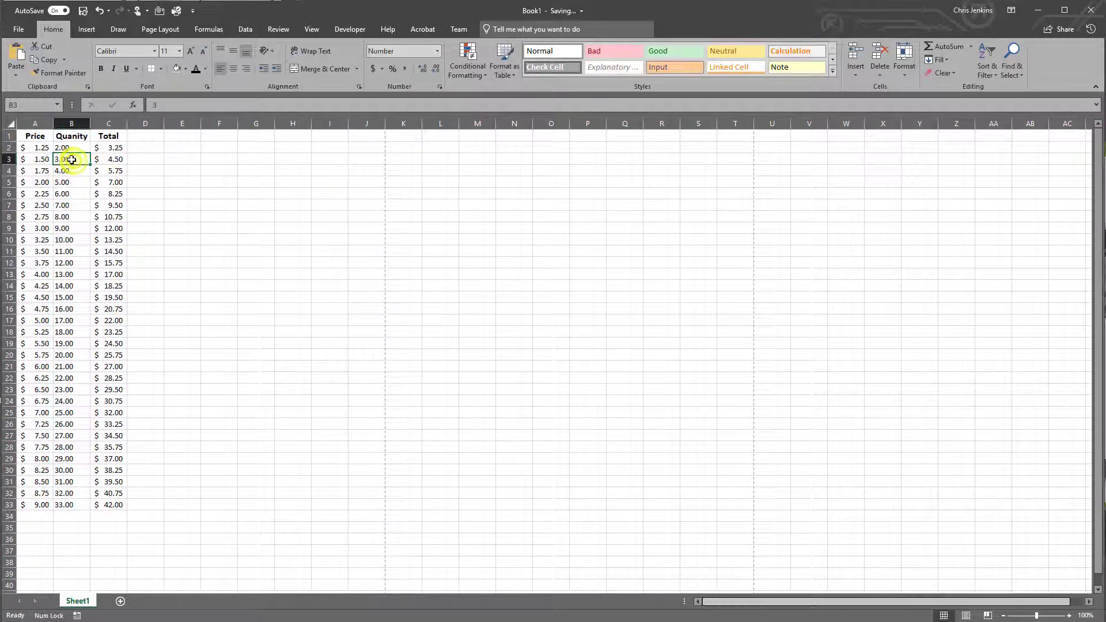
text(4.00)
click(180, 203)
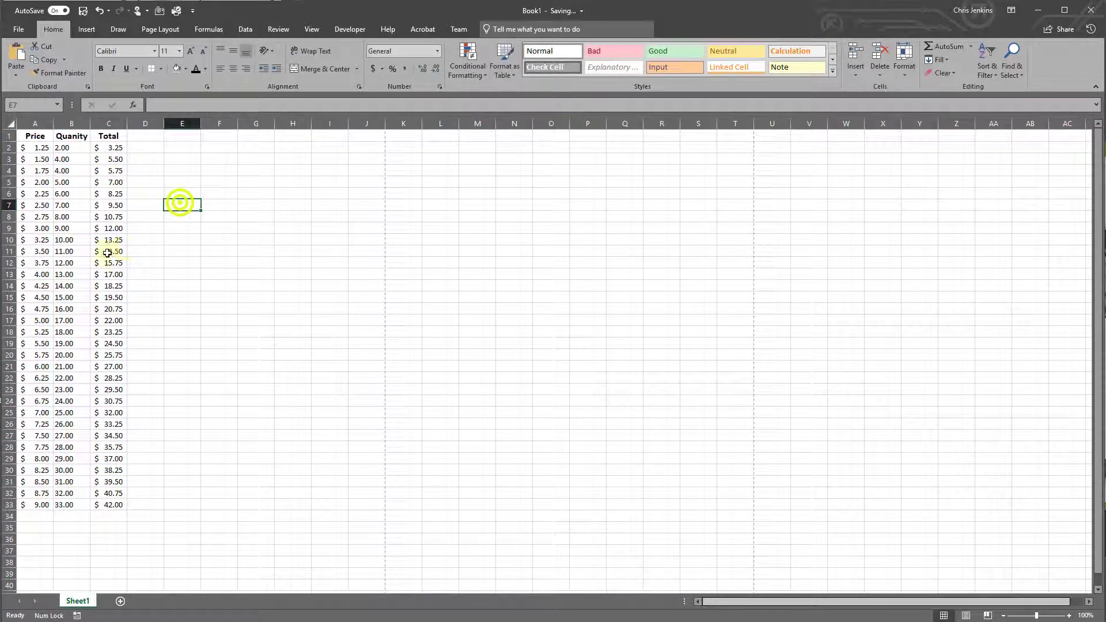
click(67, 286)
text(15)
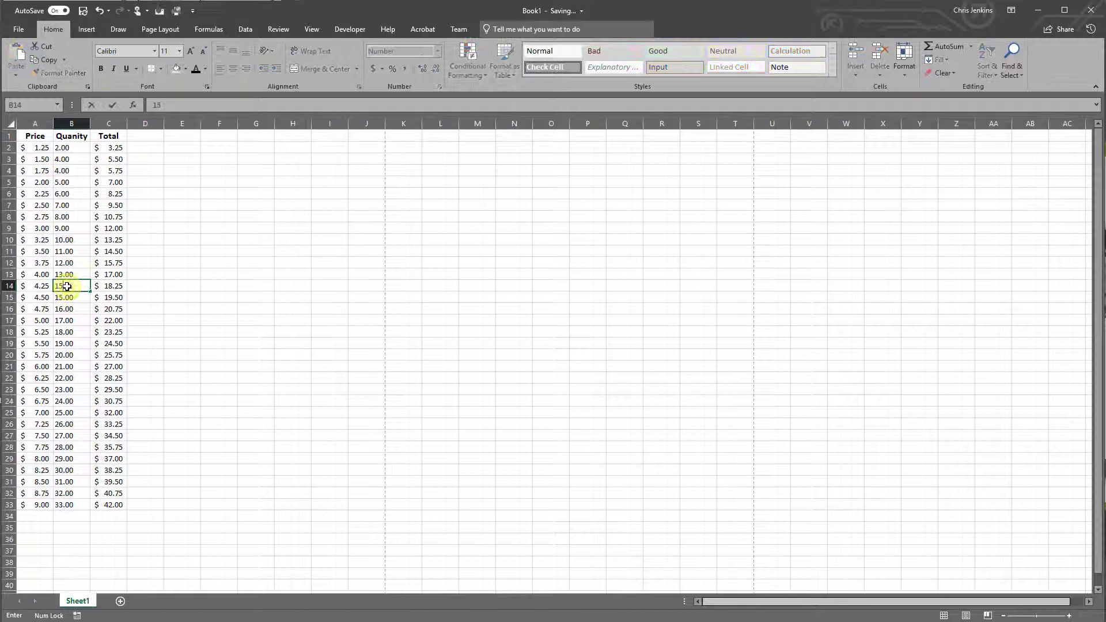
key(Return)
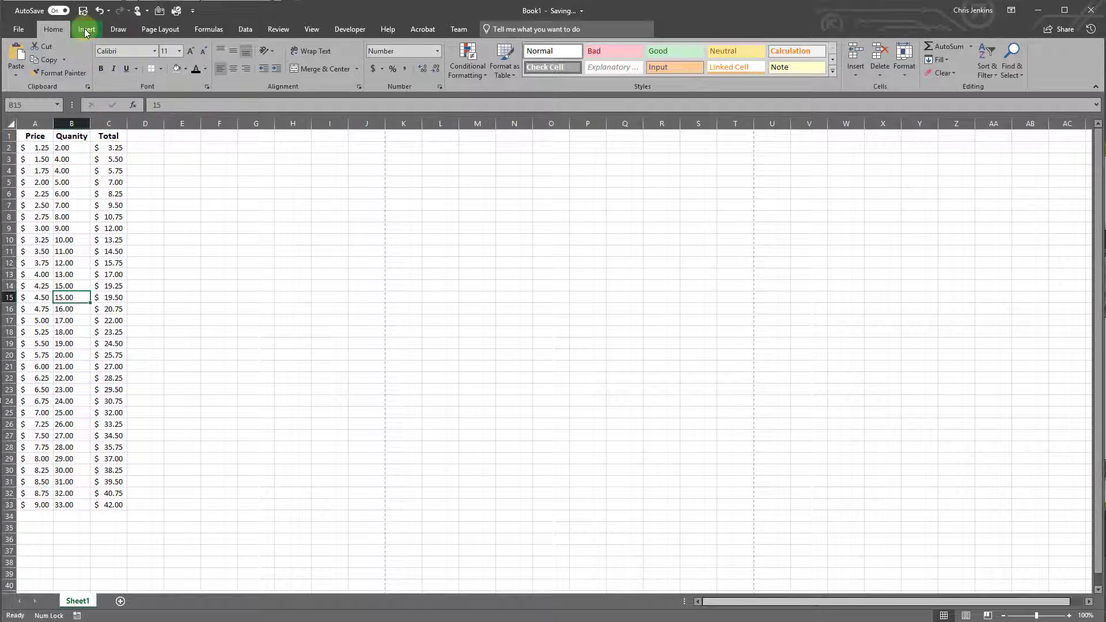
Move the Quick Access Toolbar below the ribbon, then back above it.
right_click(85, 31)
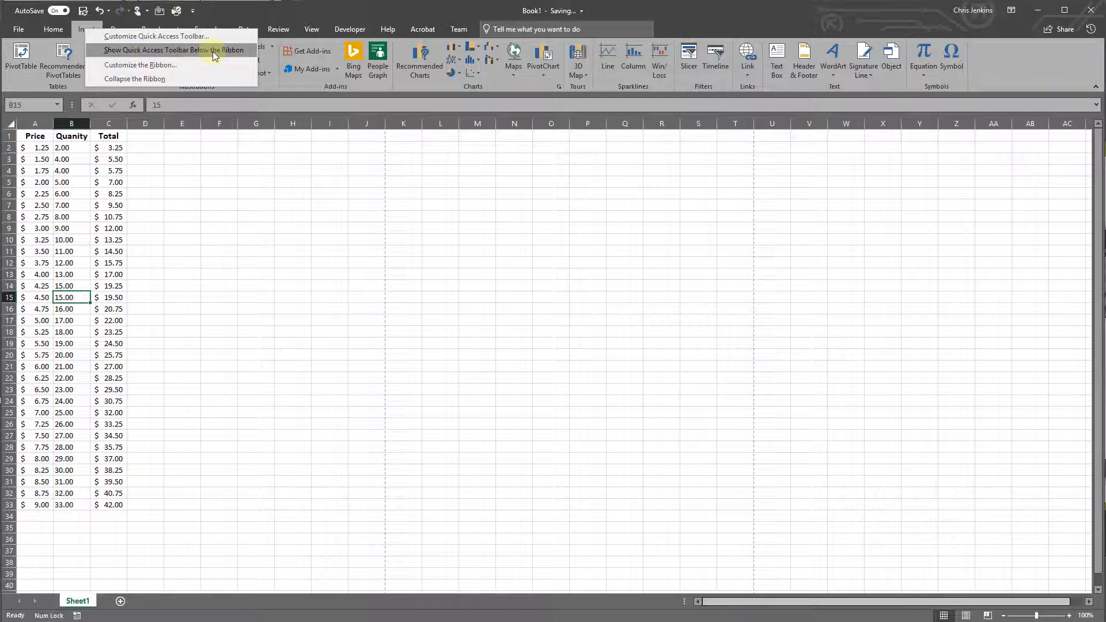
click(192, 50)
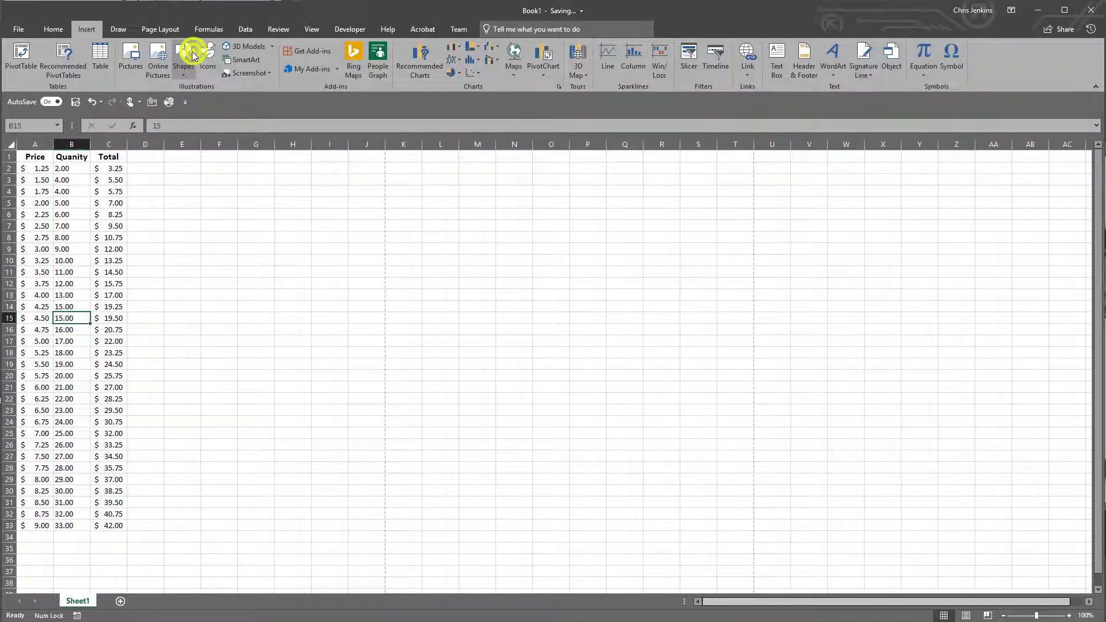
right_click(160, 33)
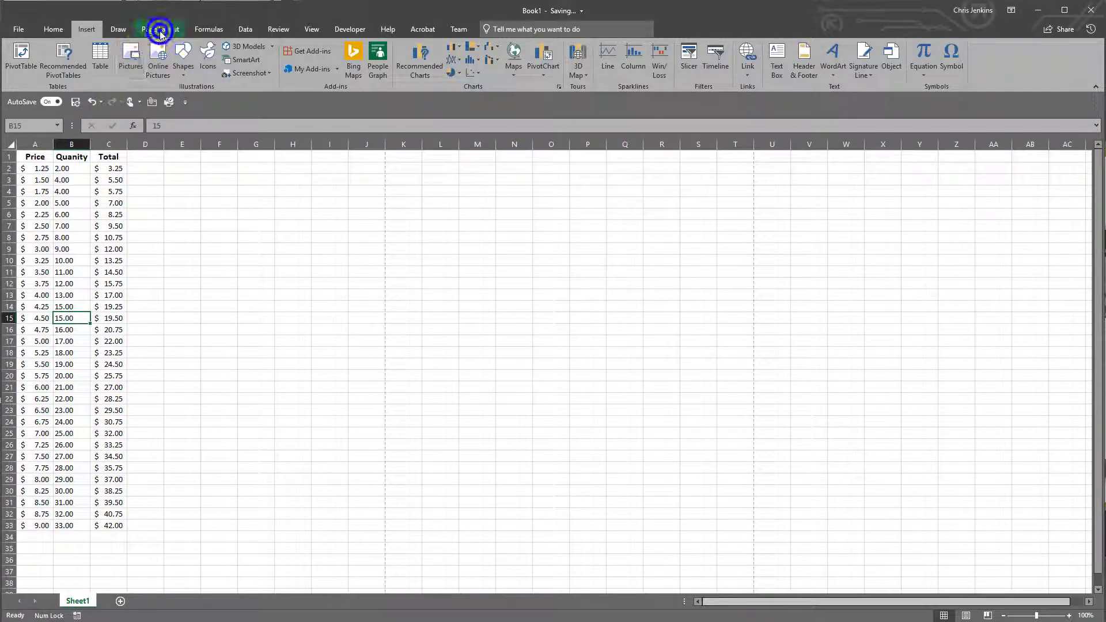
click(197, 53)
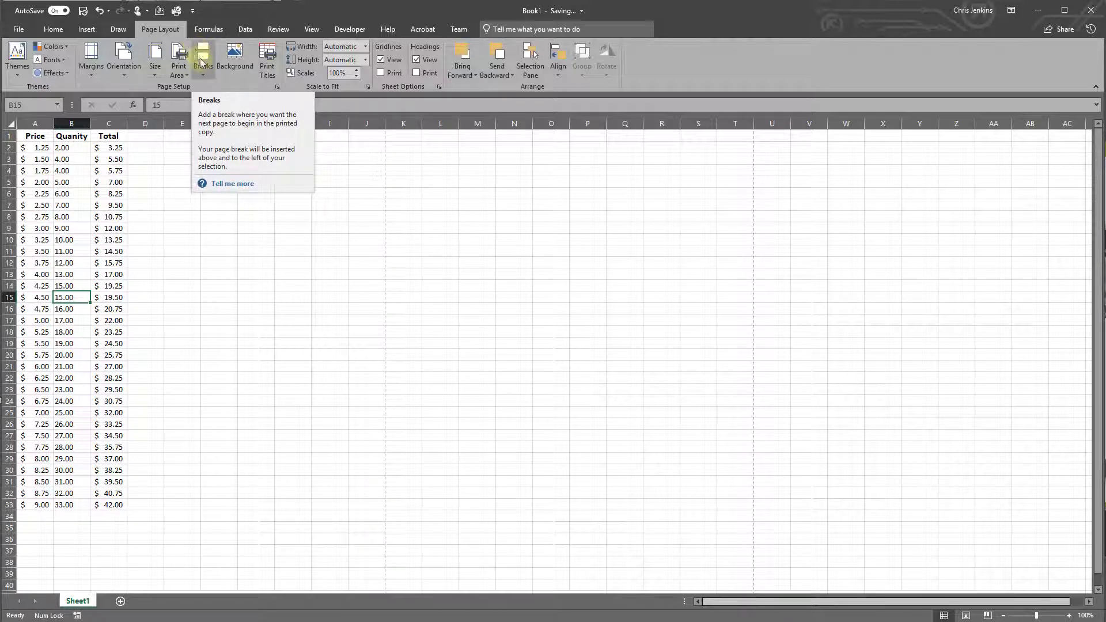
Check the Breaks dropdown without choosing, then collapse the ribbon to tab names only.
click(202, 64)
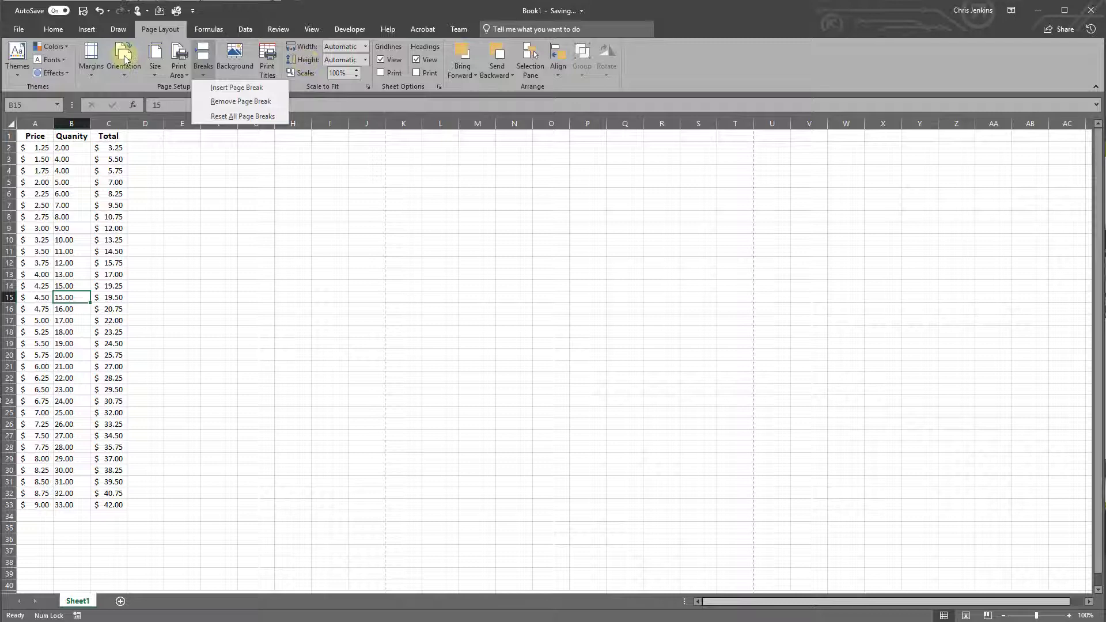
click(85, 59)
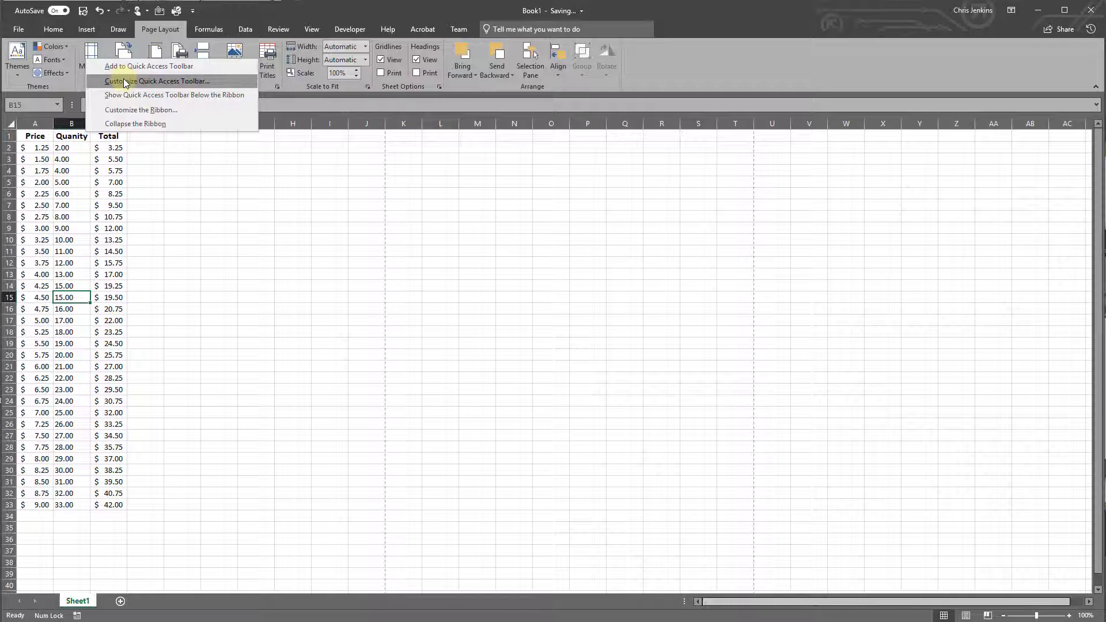
click(145, 123)
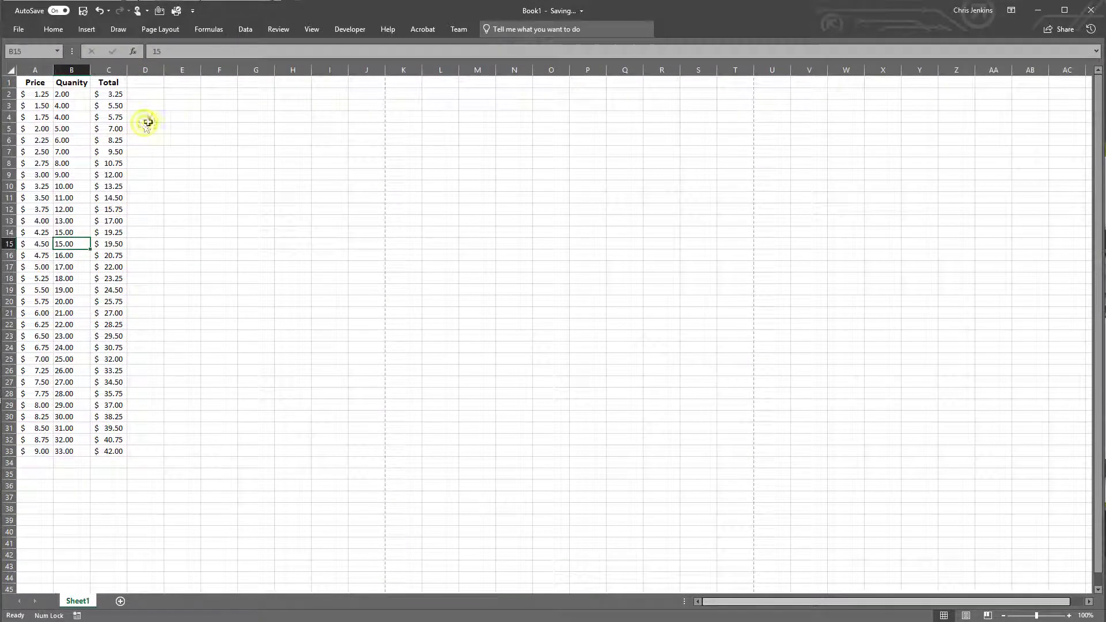
Preview the Insert, Page Layout and Home tabs, then pin the ribbon permanently open.
click(86, 29)
click(162, 32)
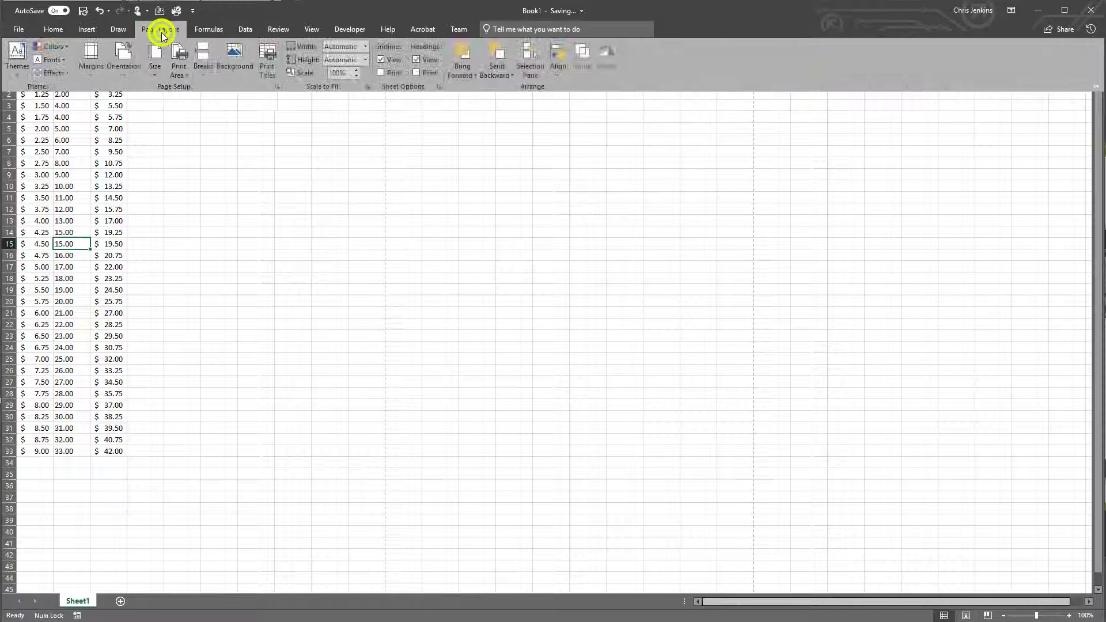
click(209, 139)
click(181, 136)
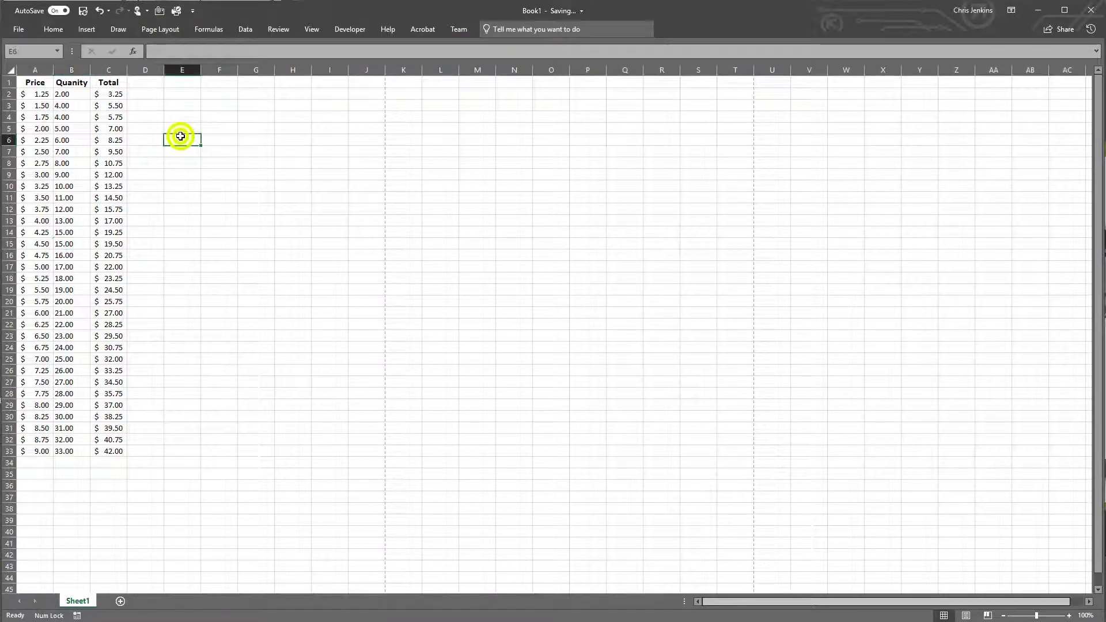
click(46, 32)
click(46, 32)
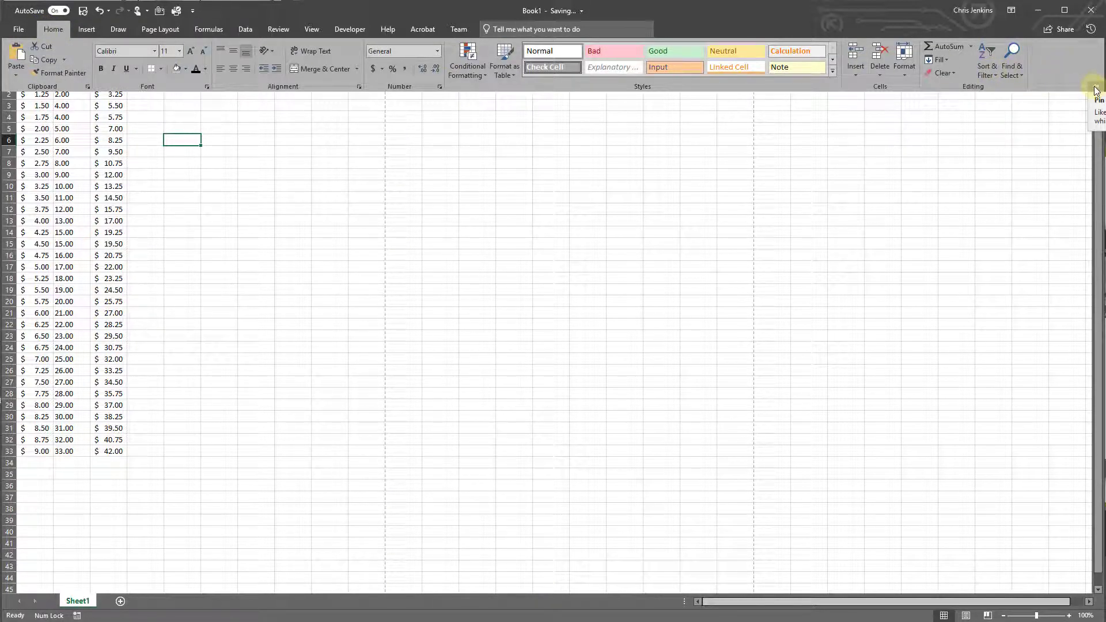
click(1095, 90)
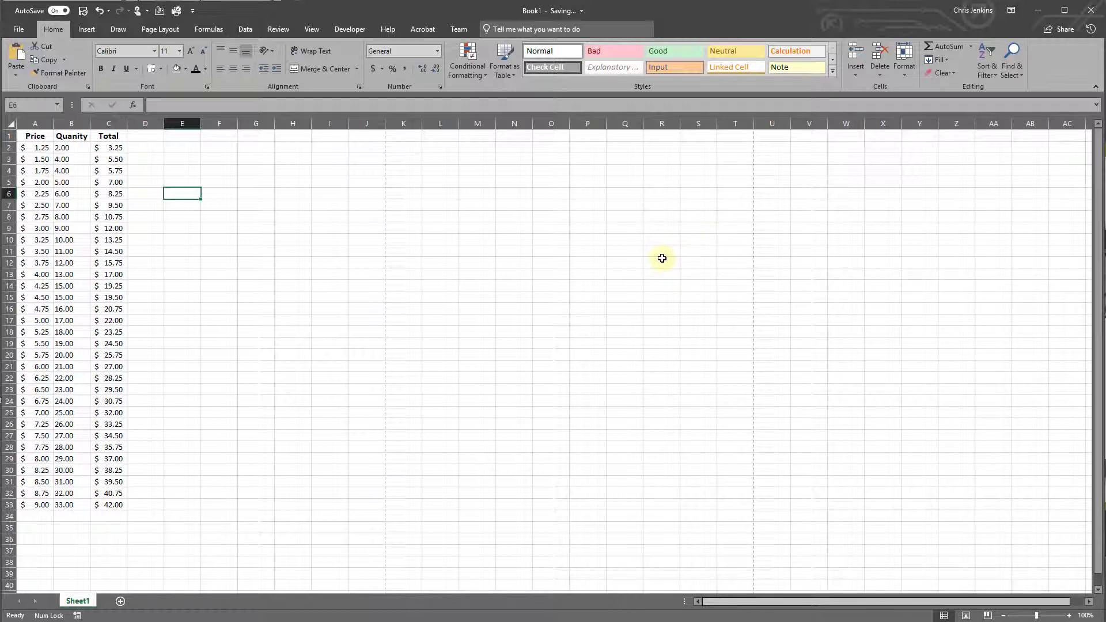
Bring up the Sheet1 tab's context menu and dismiss it without choosing anything.
right_click(76, 602)
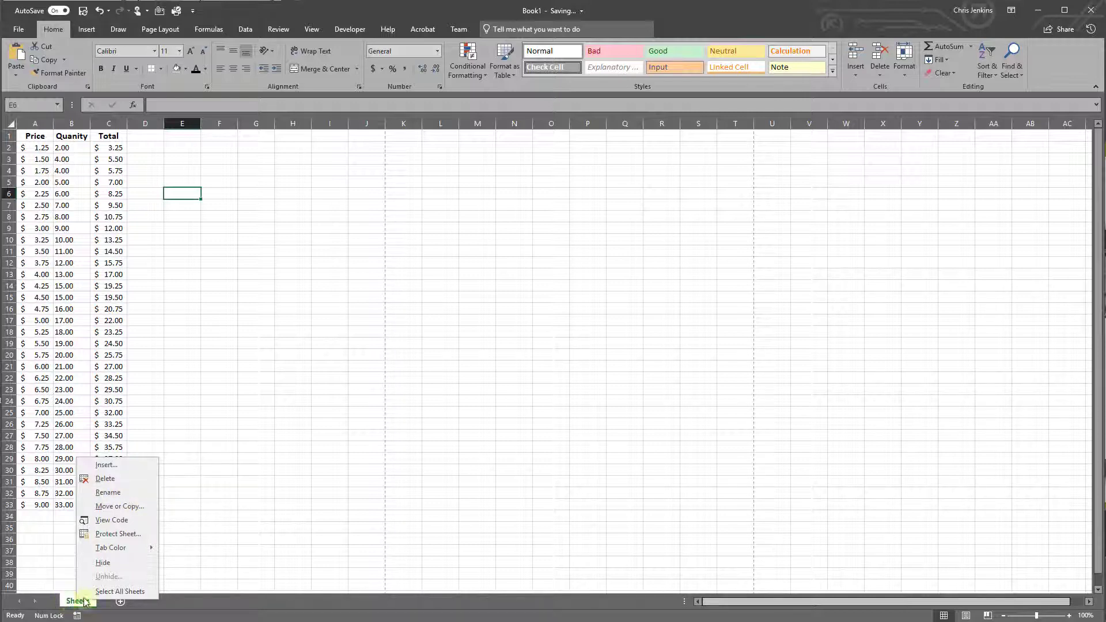
click(336, 618)
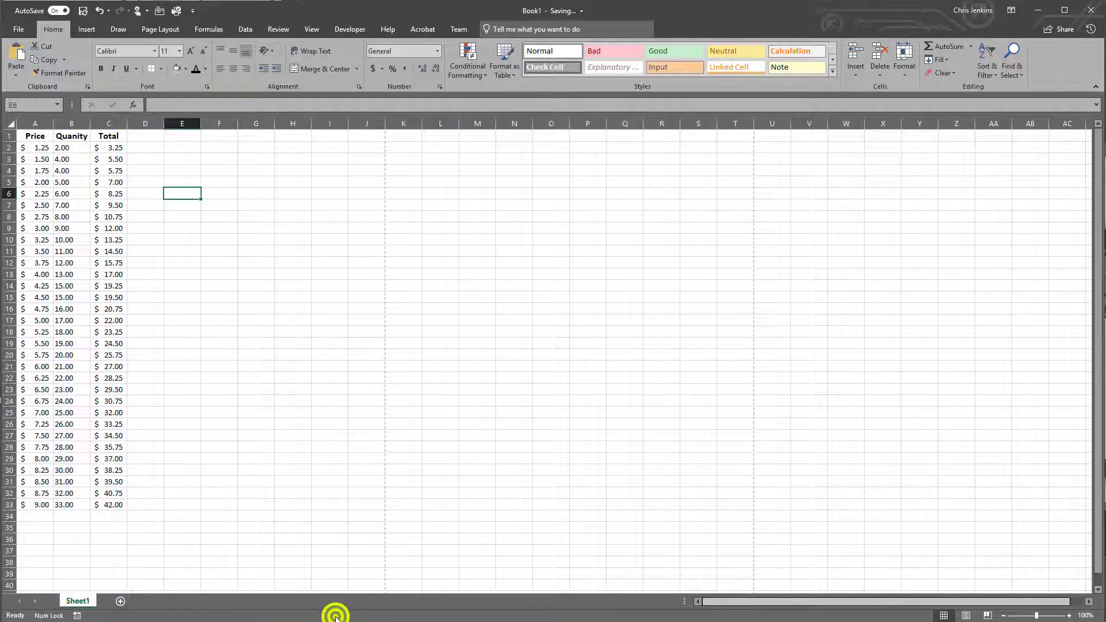
In the status bar list, switch off Num Lock and toggle Macro Recording off and on.
right_click(336, 617)
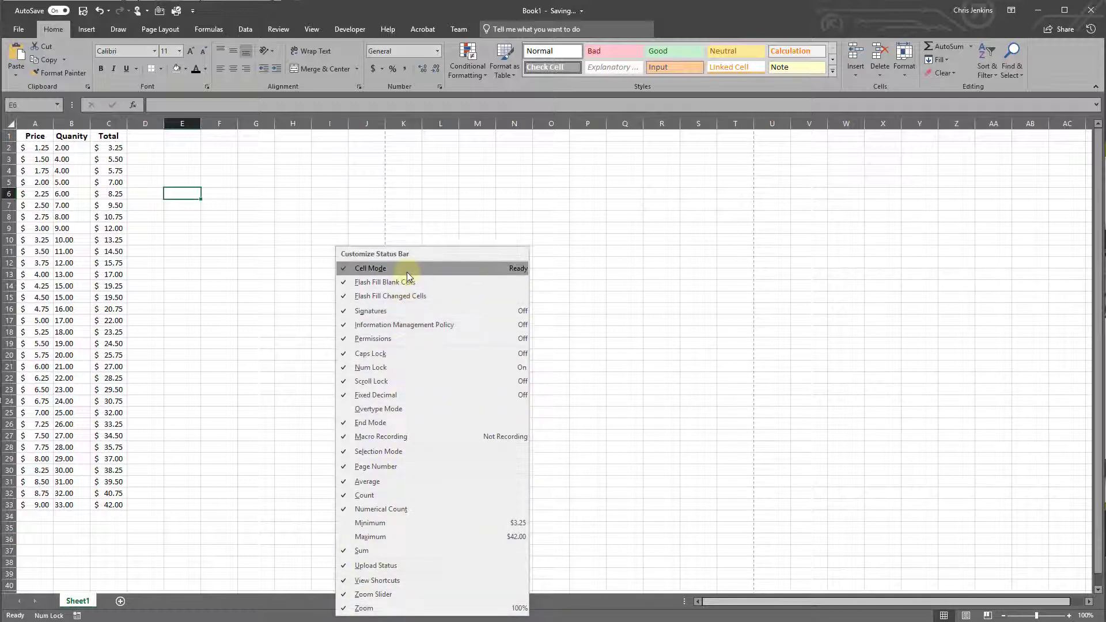
click(374, 369)
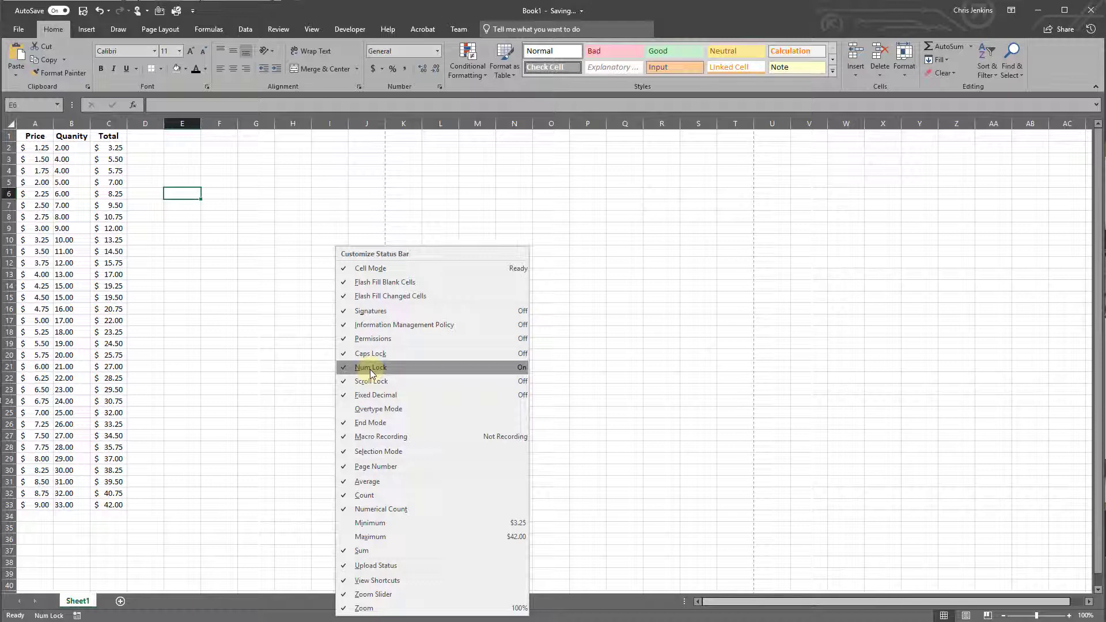
click(375, 438)
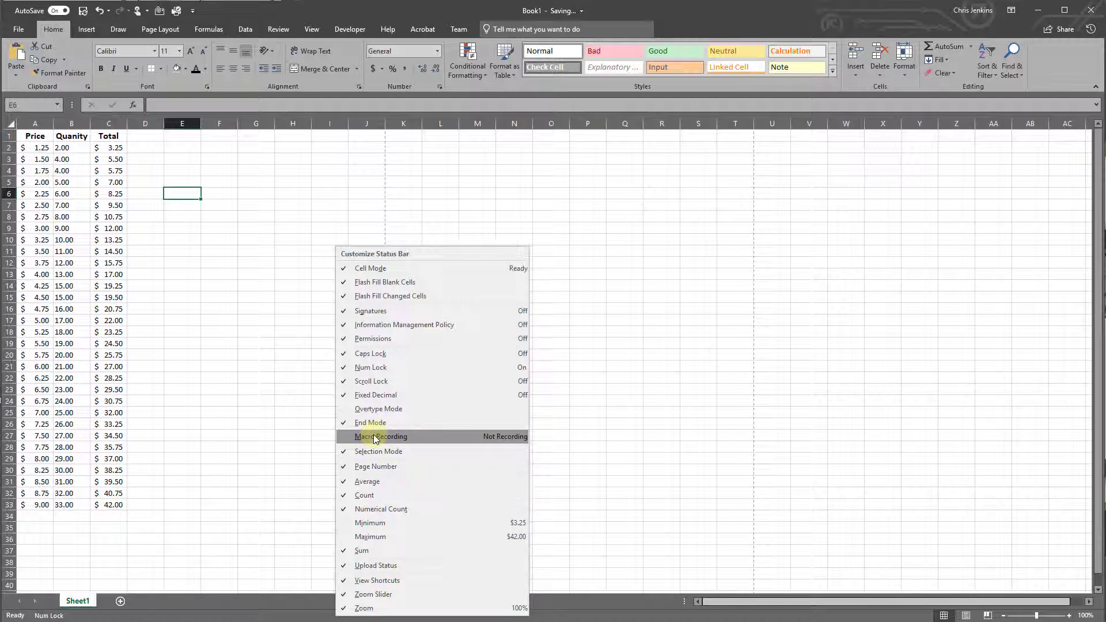
click(376, 439)
Check Minimum and Maximum as status bar statistics and close the list.
click(366, 522)
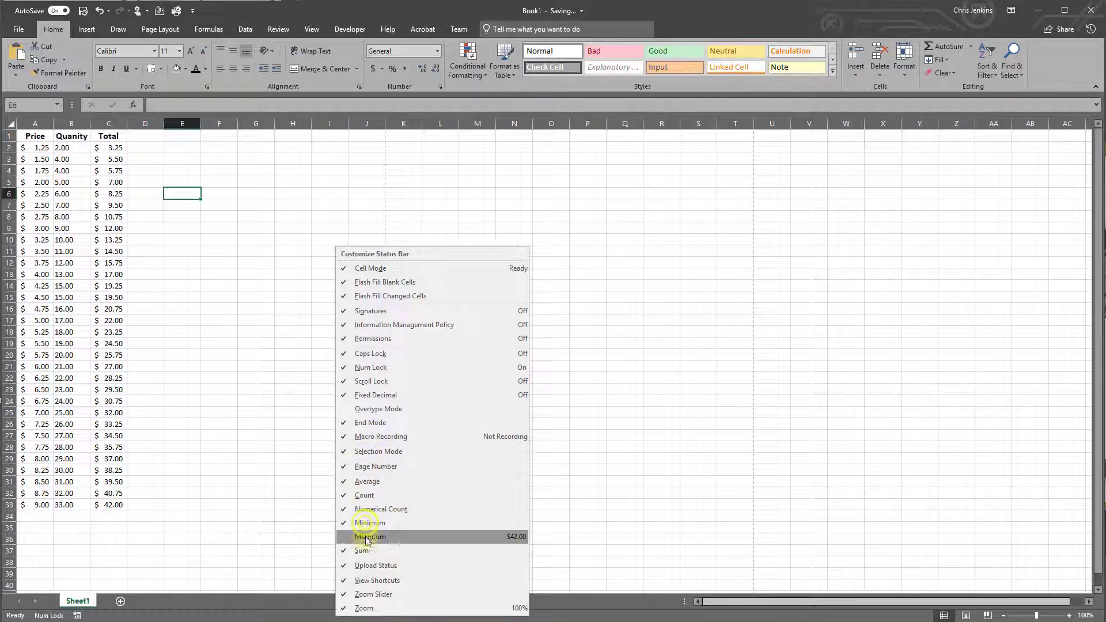
click(366, 537)
click(368, 523)
click(372, 537)
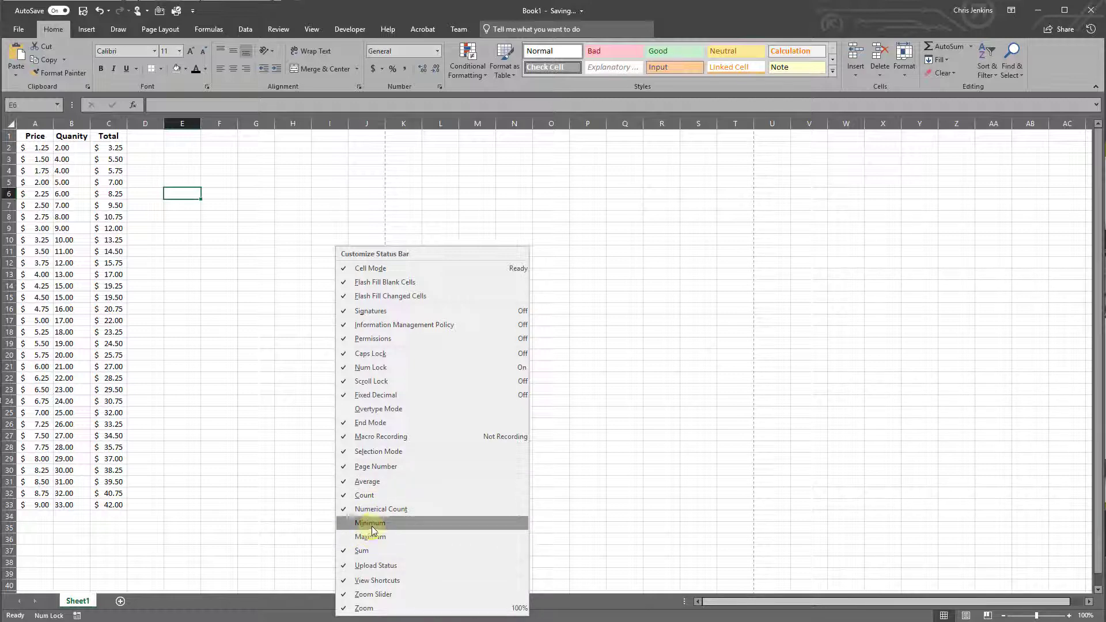
click(371, 525)
click(371, 537)
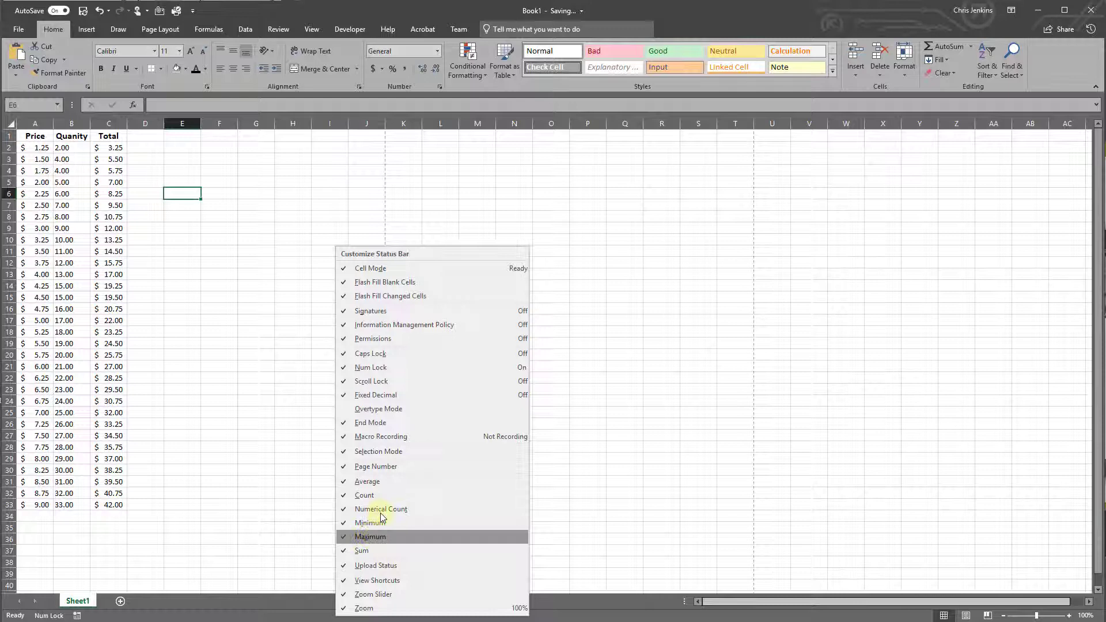
click(609, 541)
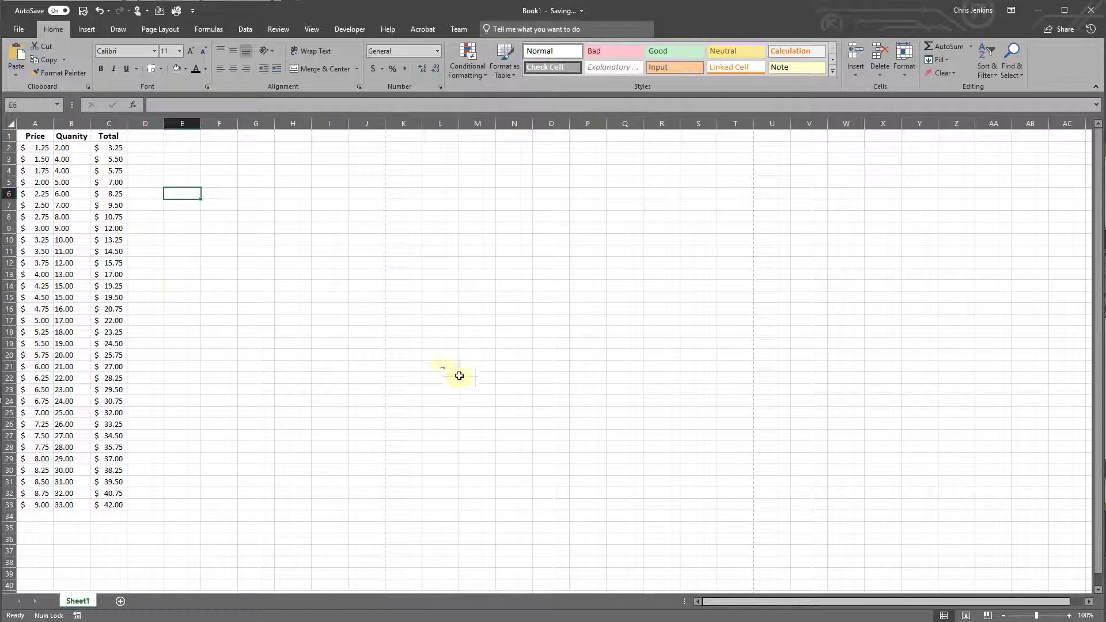
click(38, 123)
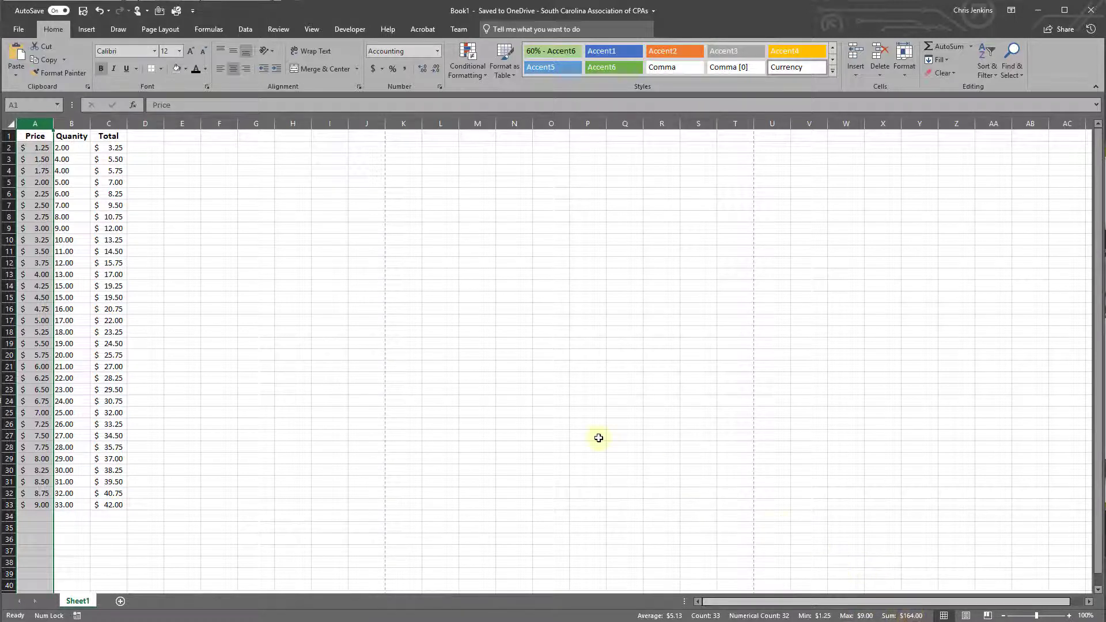
click(85, 150)
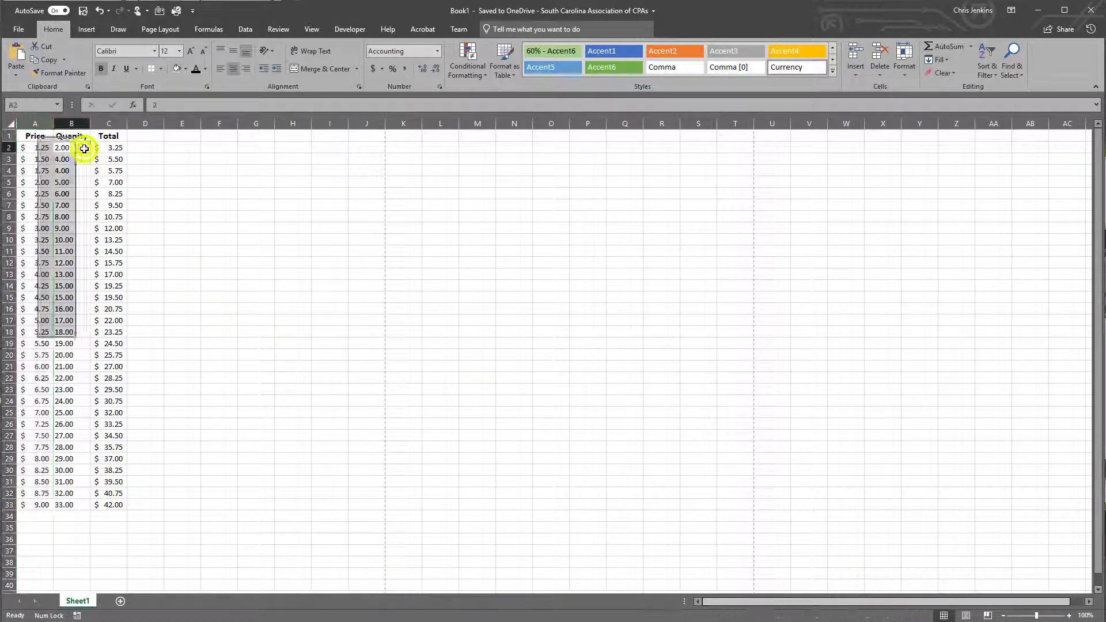
click(83, 127)
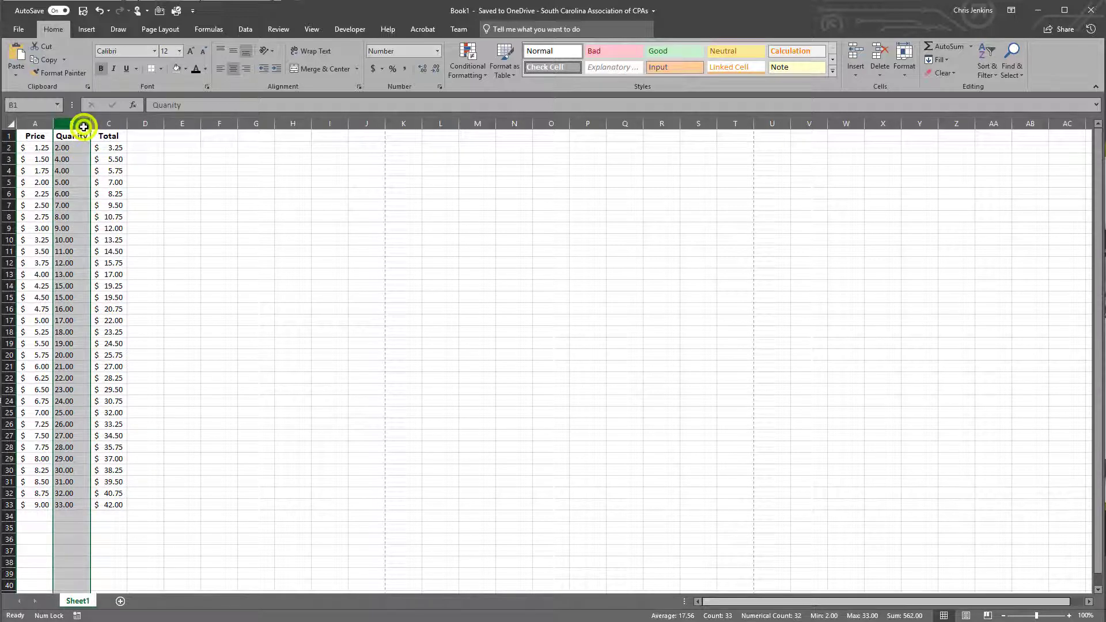
click(7, 149)
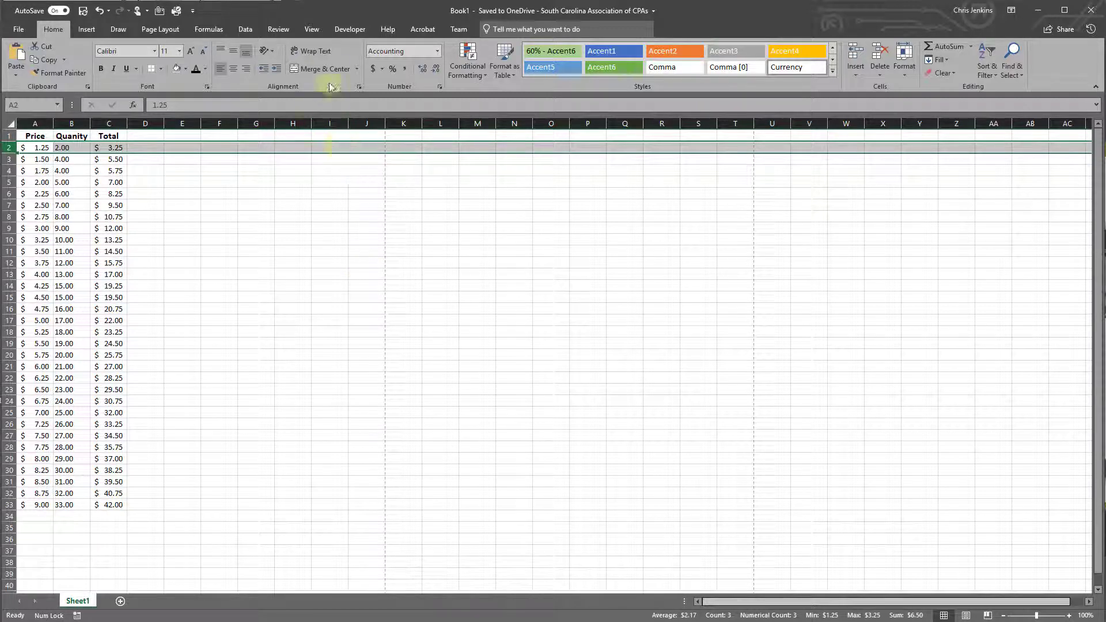
Collapse the ribbon to show only tab names, leaving more room for the sheet.
right_click(307, 29)
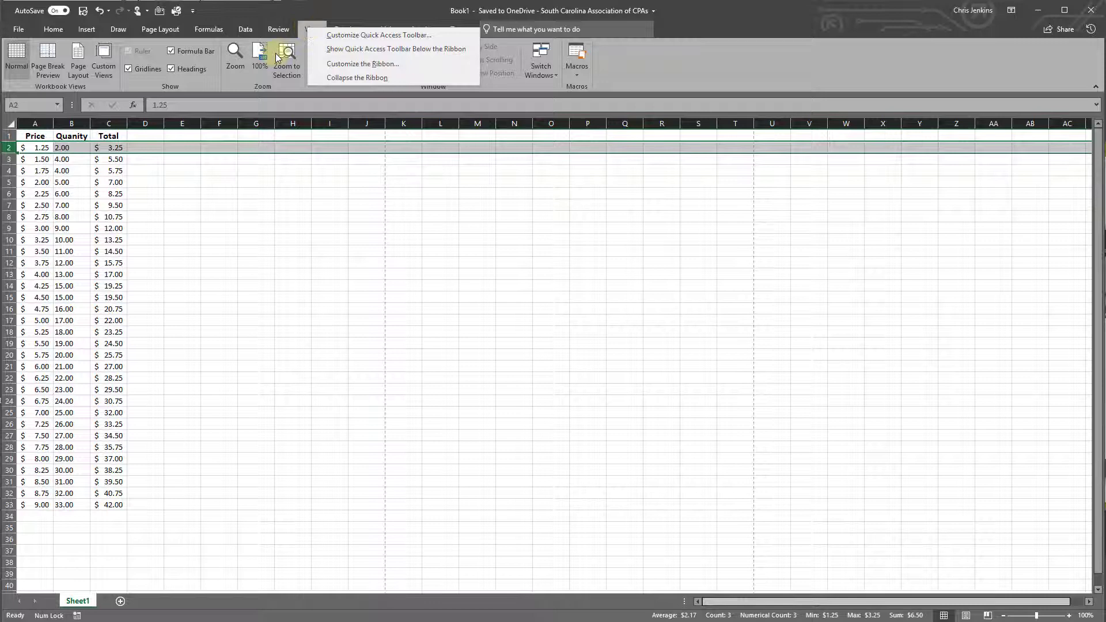
click(320, 376)
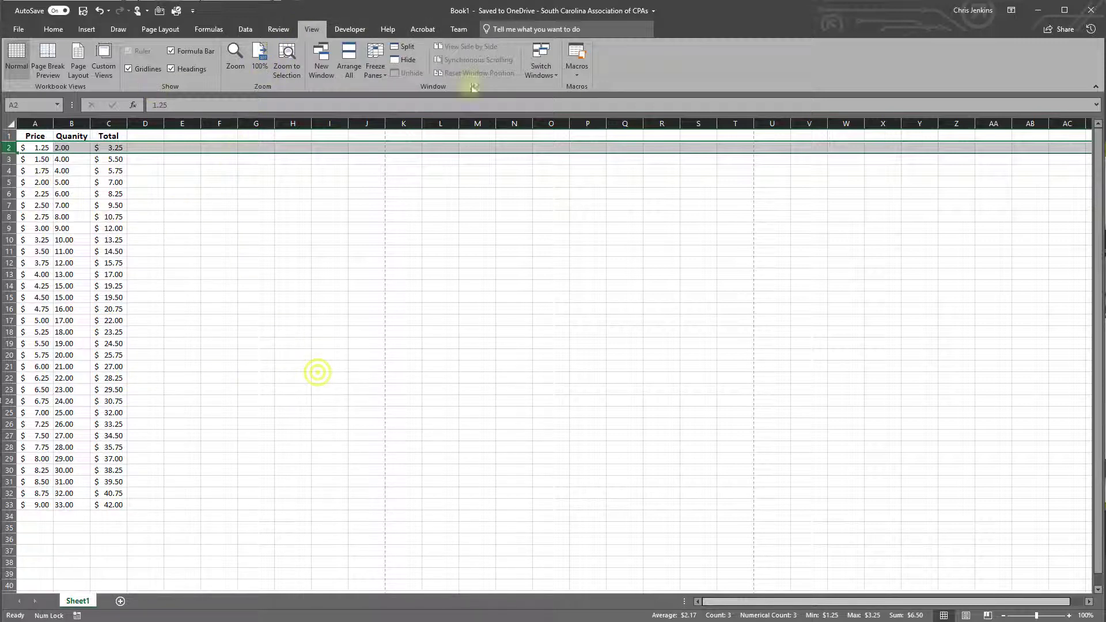
click(53, 29)
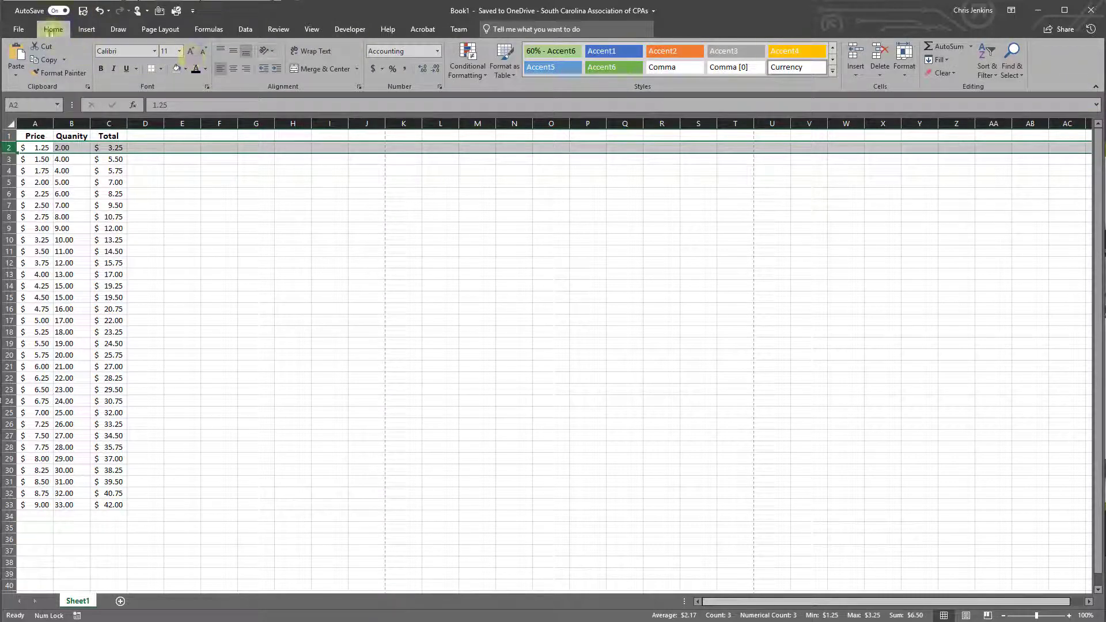
right_click(64, 30)
click(95, 79)
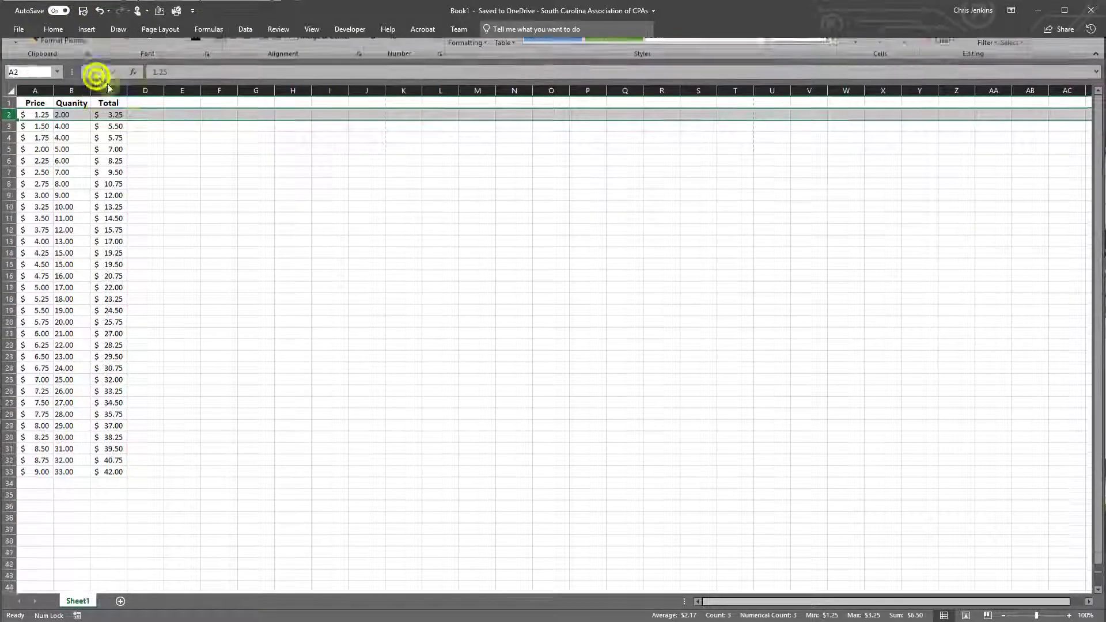
Color column A (Price) red using Standard Colors, then click G10 to deselect.
click(38, 69)
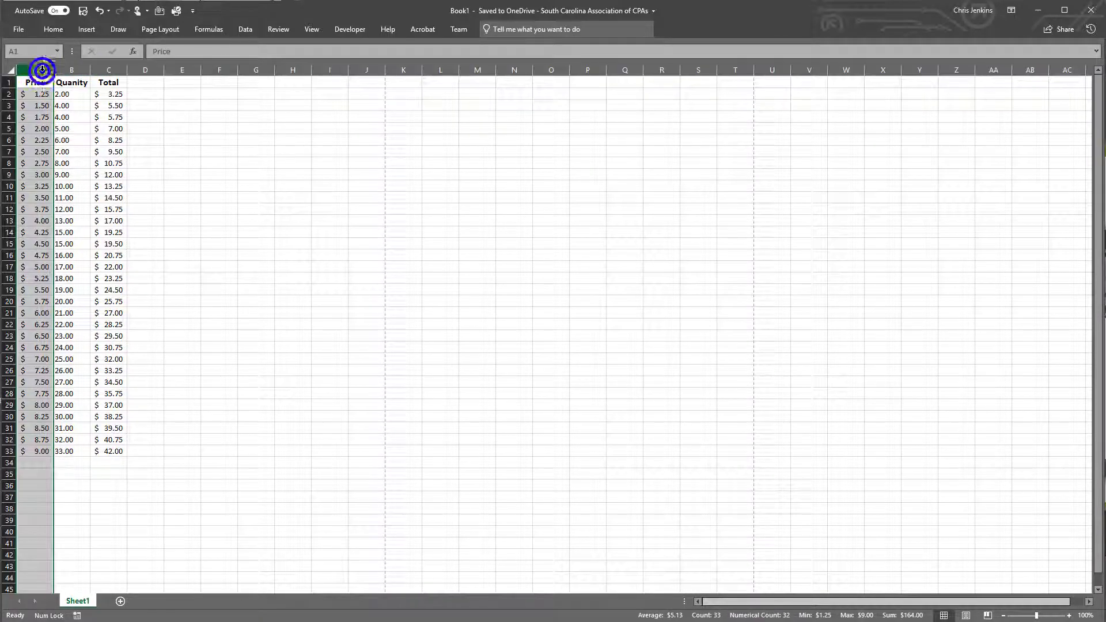
right_click(43, 71)
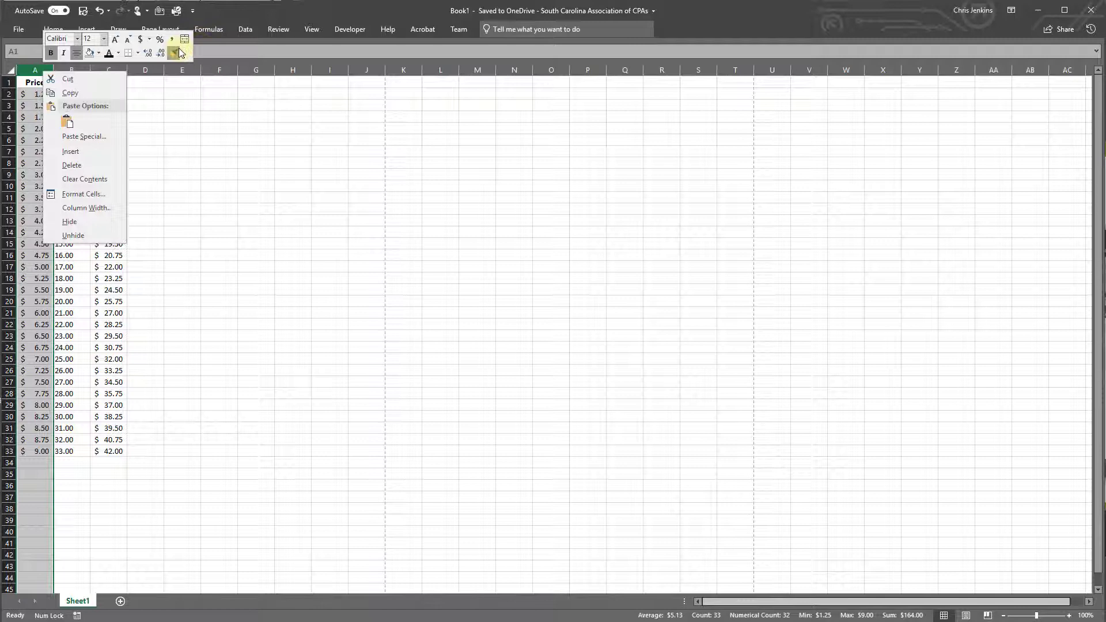
click(118, 53)
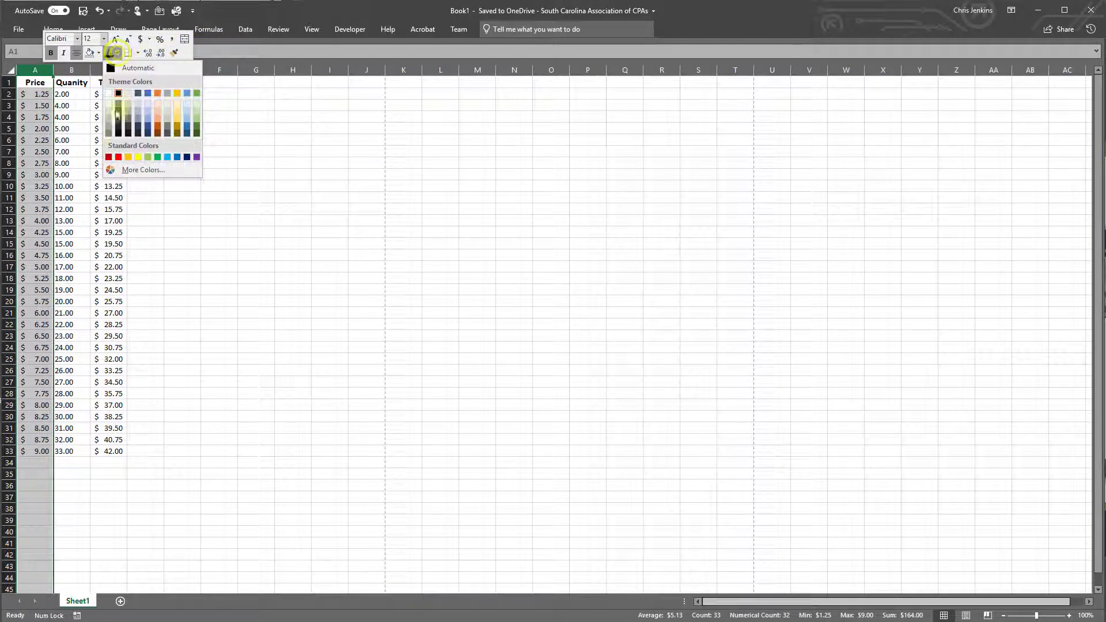
click(118, 158)
click(238, 184)
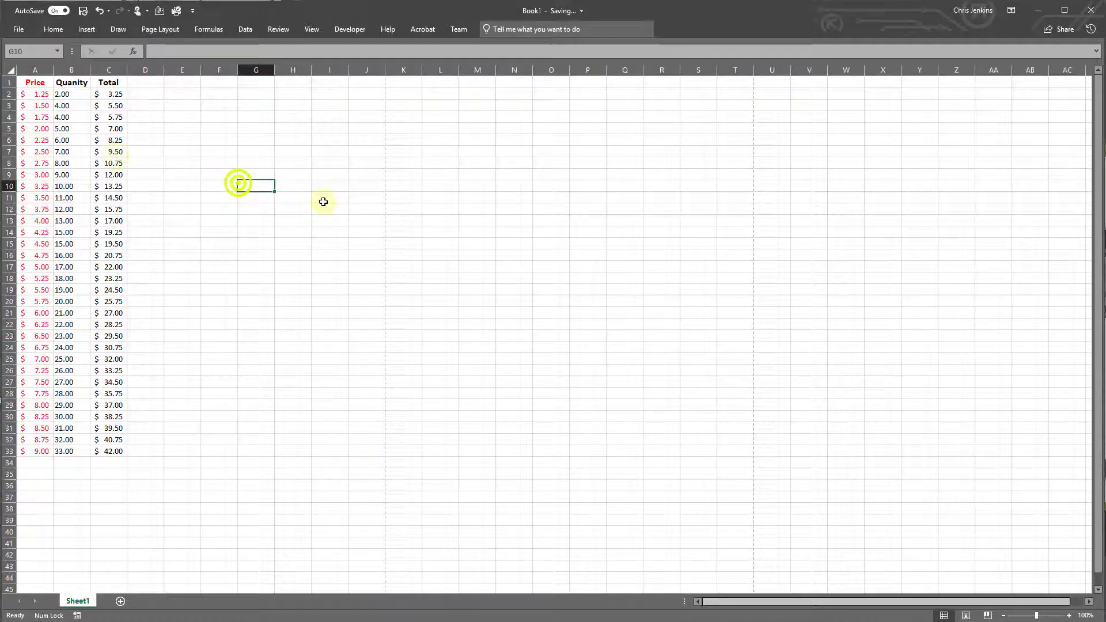